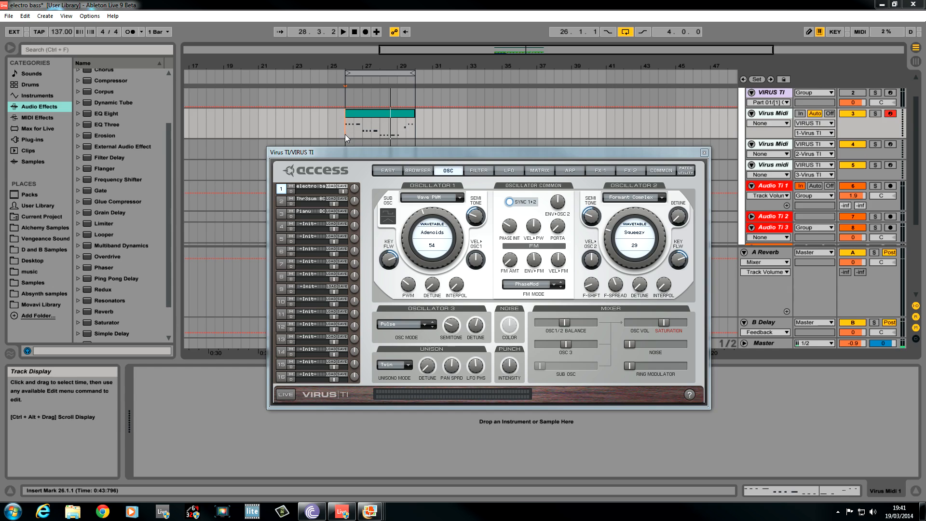
Play back the finished electro bass MIDI clip from bar 26 to hear the target sound.
click(345, 134)
key(space)
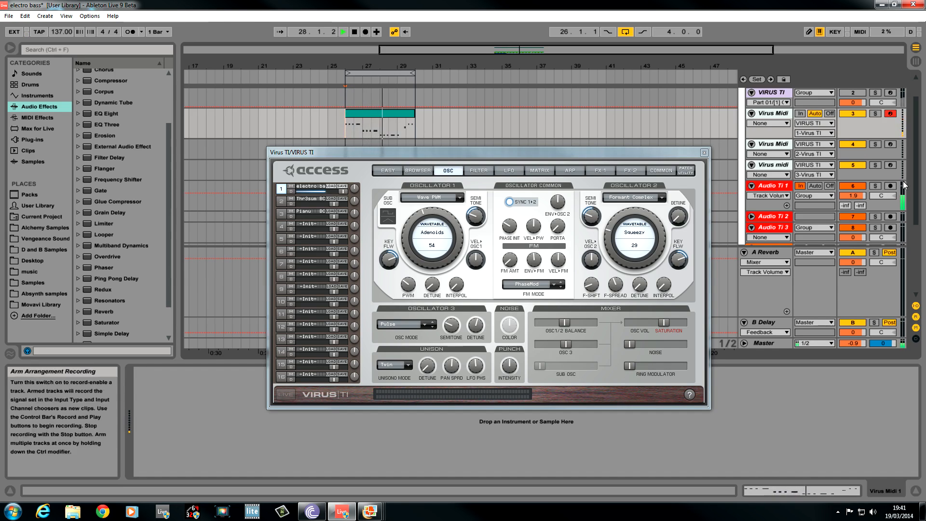
drag(917, 178, 920, 184)
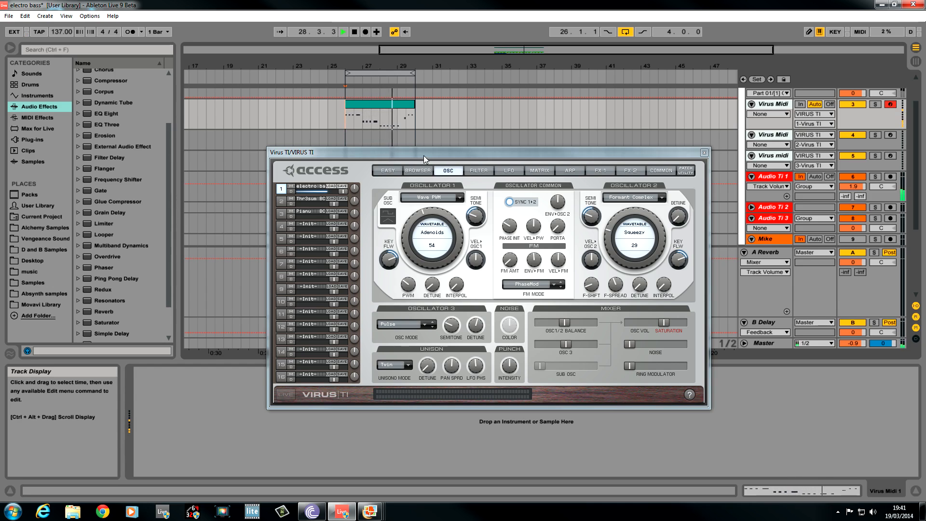
key(space)
Replace the part 1 patch with the empty Init patch and set Oscillator 1's model to Wave PWM.
mouse_move(312, 194)
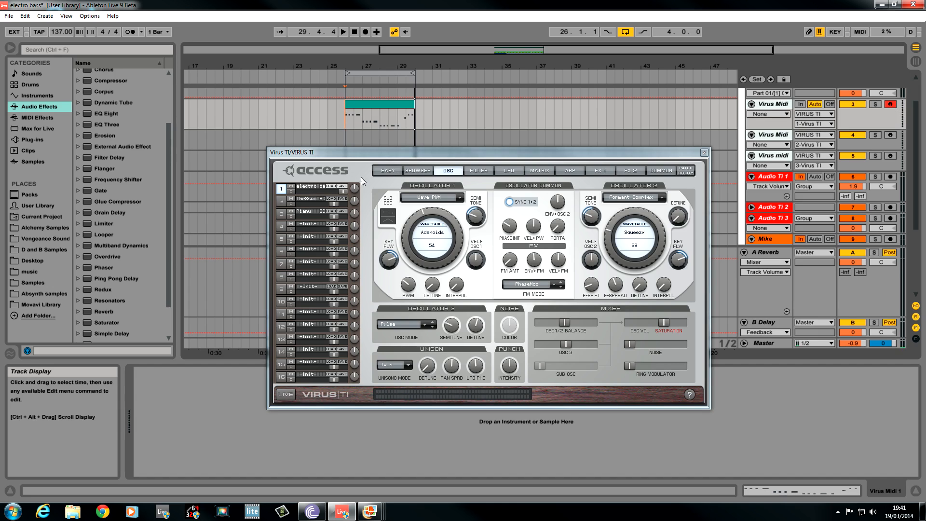
drag(313, 225, 313, 187)
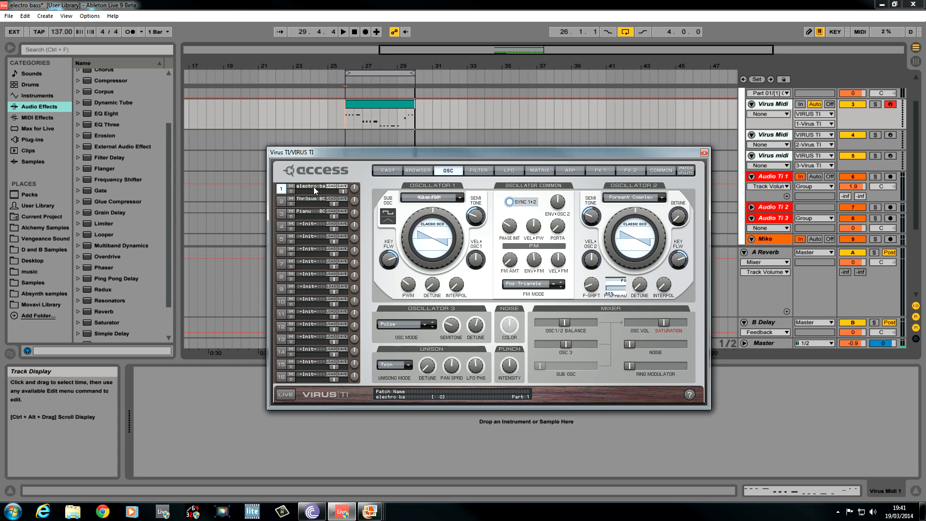
click(460, 199)
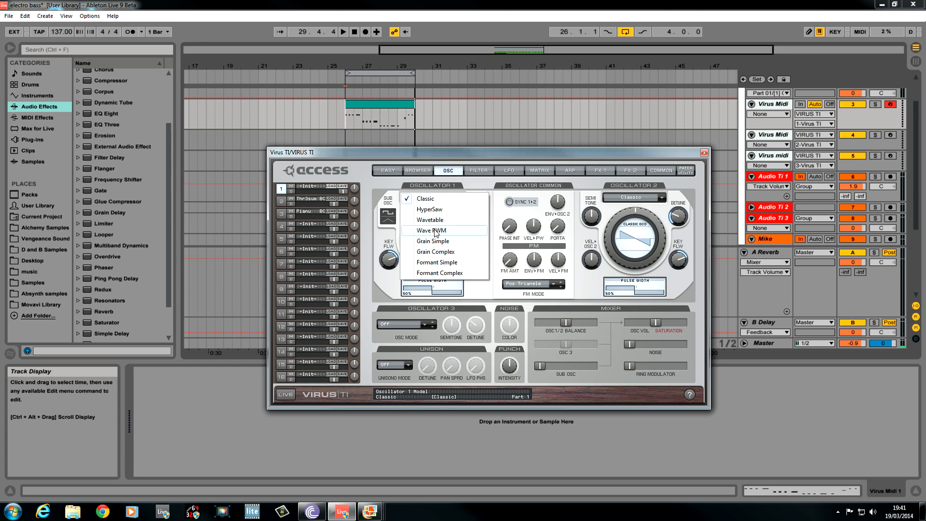
click(436, 231)
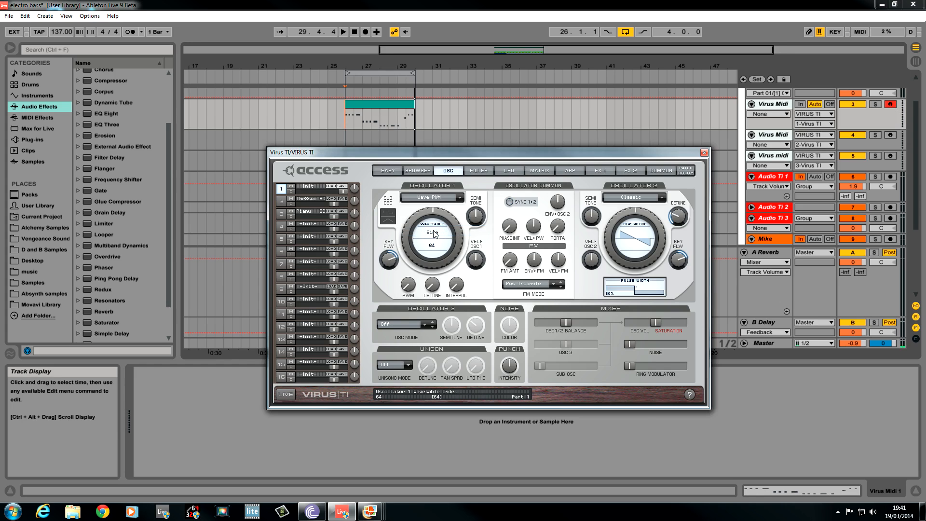
Choose the Adenoids wavetable for Oscillator 1 at index 54, lower its semitone tuning and raise its pulse width.
click(434, 233)
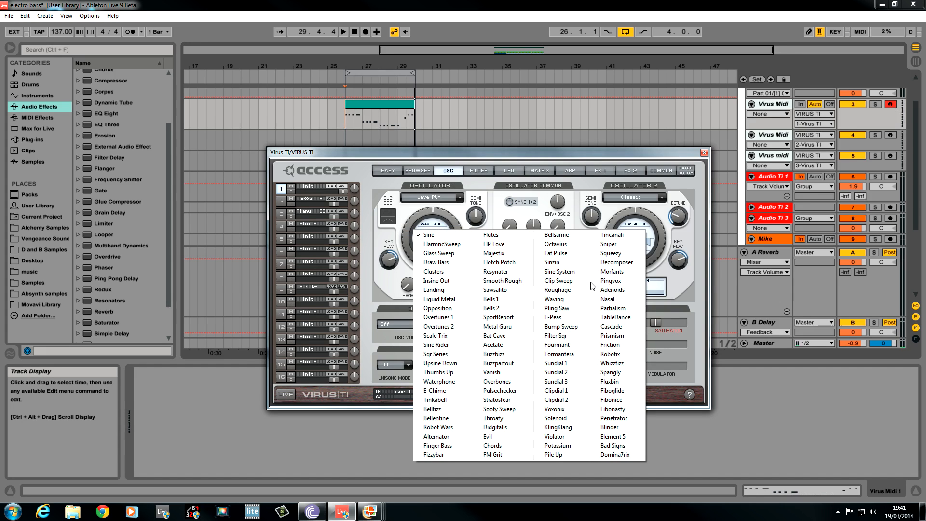
click(622, 294)
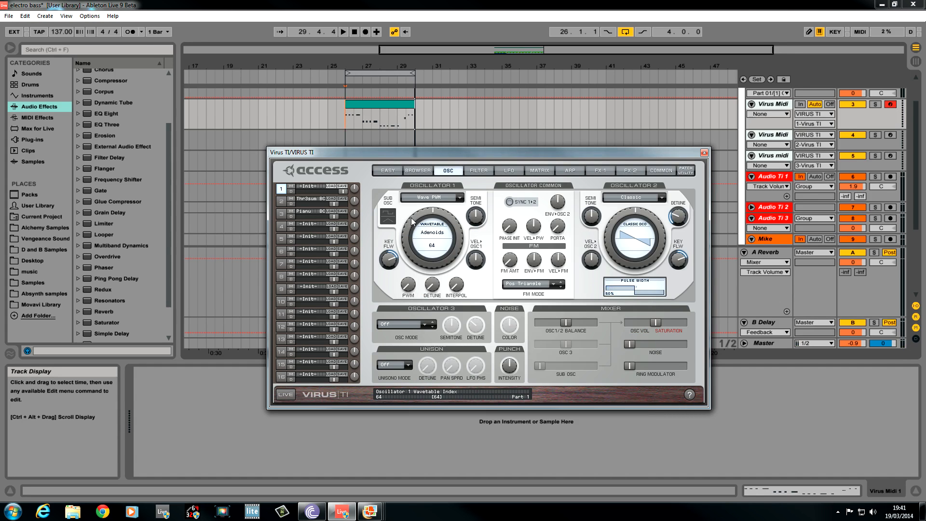
scroll(415, 219, down, 6)
drag(479, 223, 479, 249)
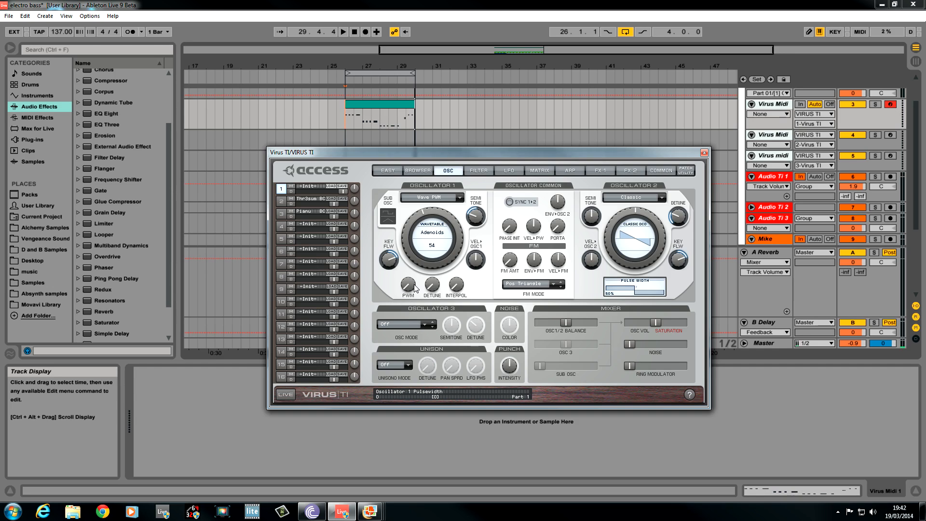
drag(415, 288, 413, 258)
Set Oscillator 2's model to Formant Complex with the Squeezy wavetable.
click(654, 204)
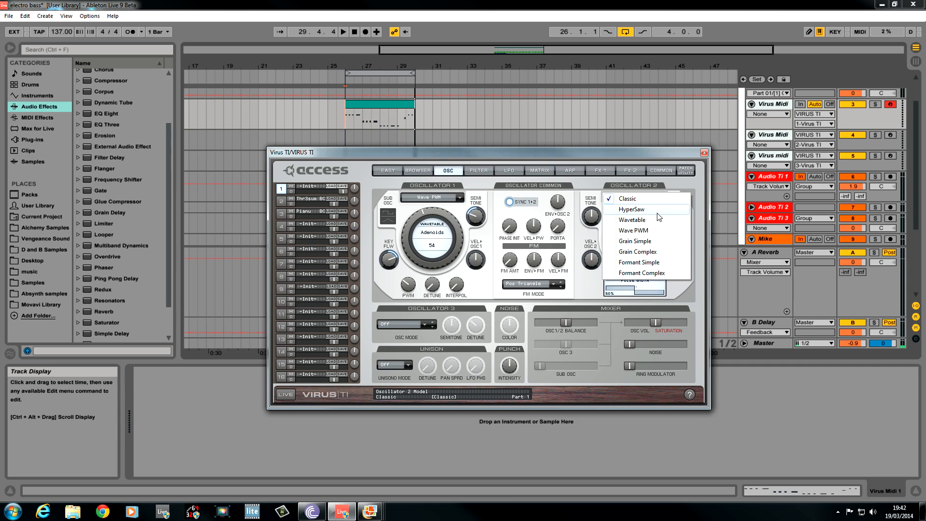
click(651, 273)
click(642, 237)
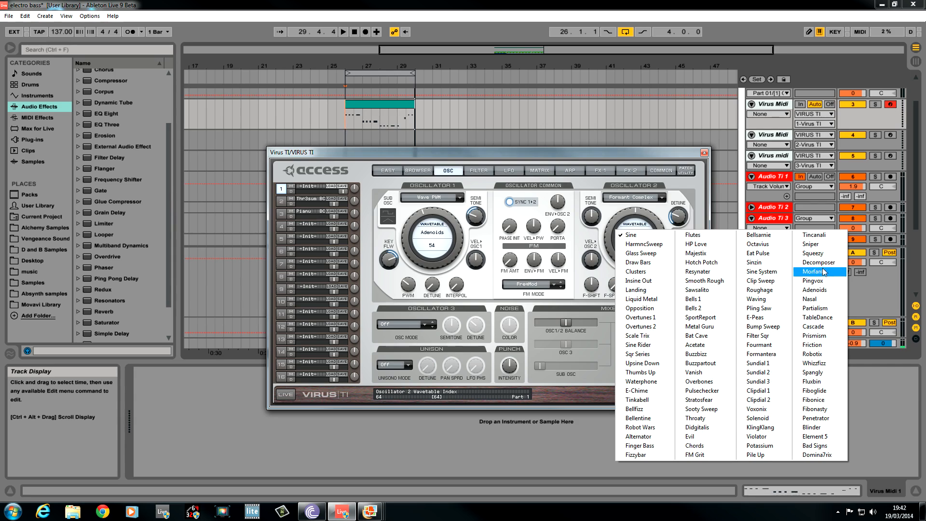
click(818, 253)
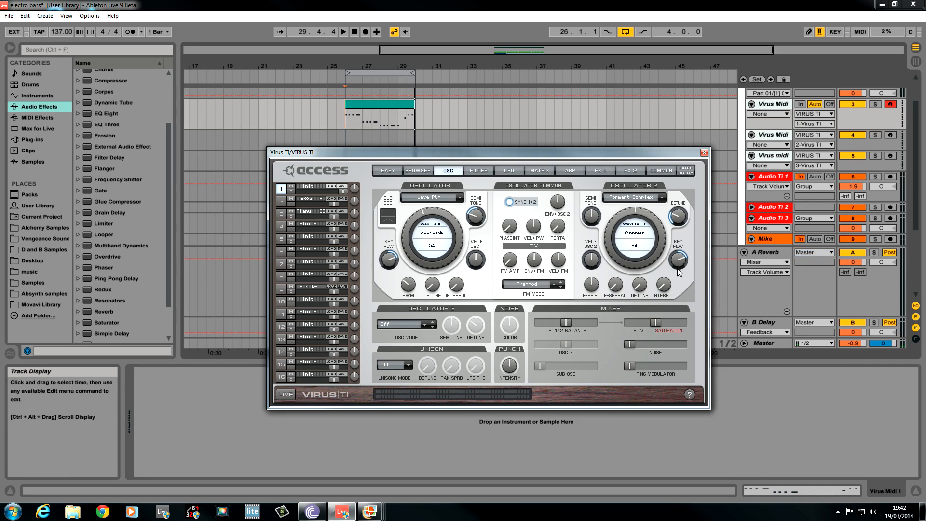
Lower Oscillator 2's semitone tuning and formant shift, and set its wavetable index to 28.
drag(597, 217, 596, 237)
drag(611, 239, 623, 262)
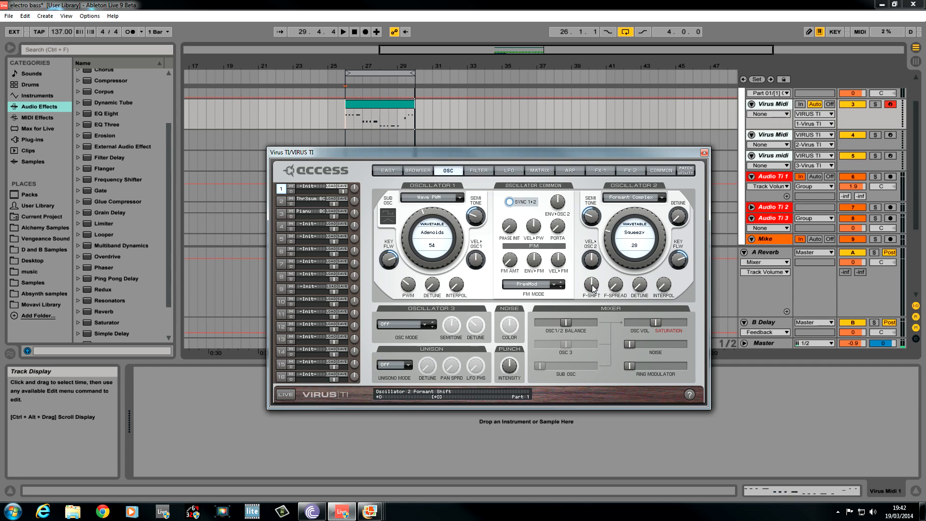
drag(593, 288, 592, 322)
drag(617, 247, 616, 248)
Set the wavetable FM mode to PhaseMod and check the phase init and FM amount settings.
click(555, 286)
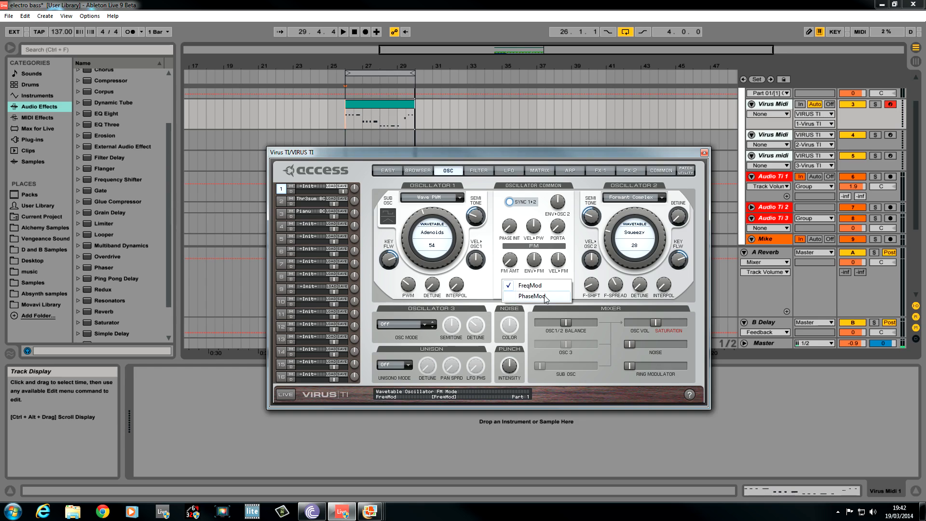
click(544, 295)
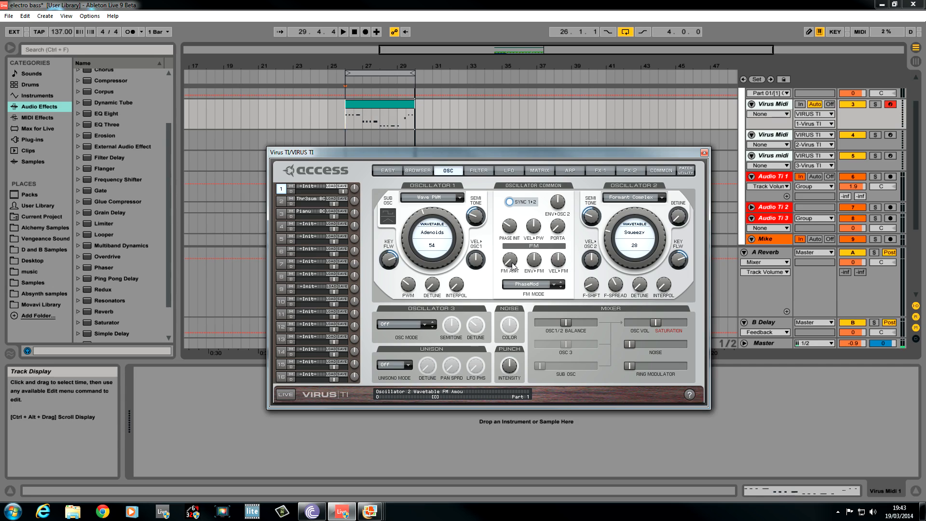
drag(506, 265, 507, 263)
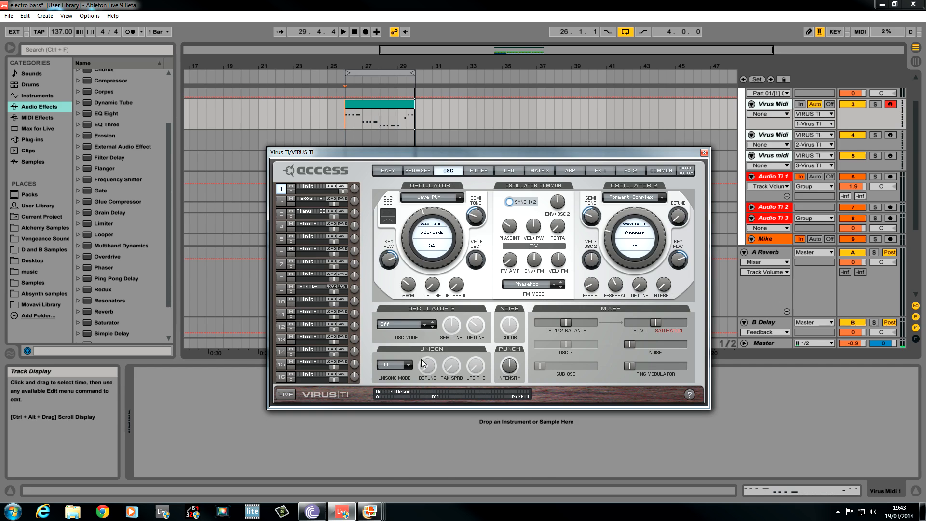
Turn on Oscillator 3 in Pulse mode, tune it to -24 semitones and raise its detune.
click(425, 325)
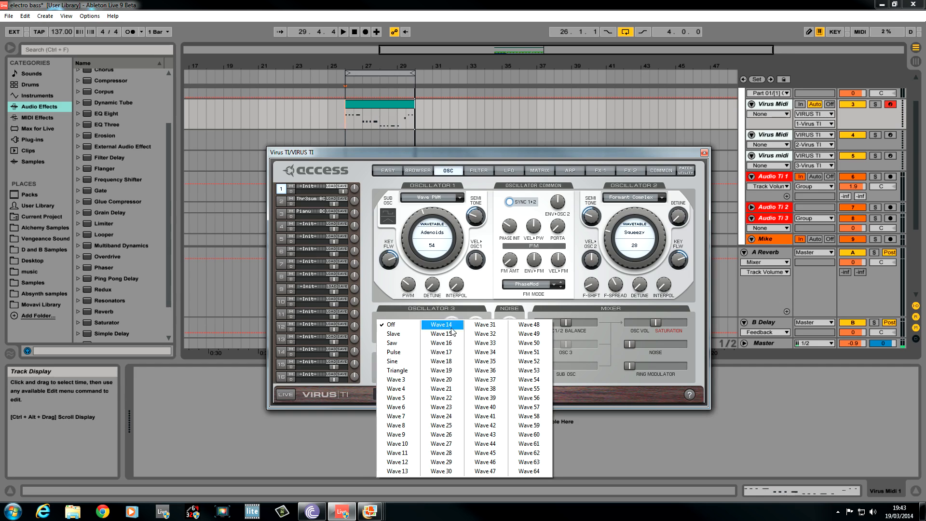
click(401, 353)
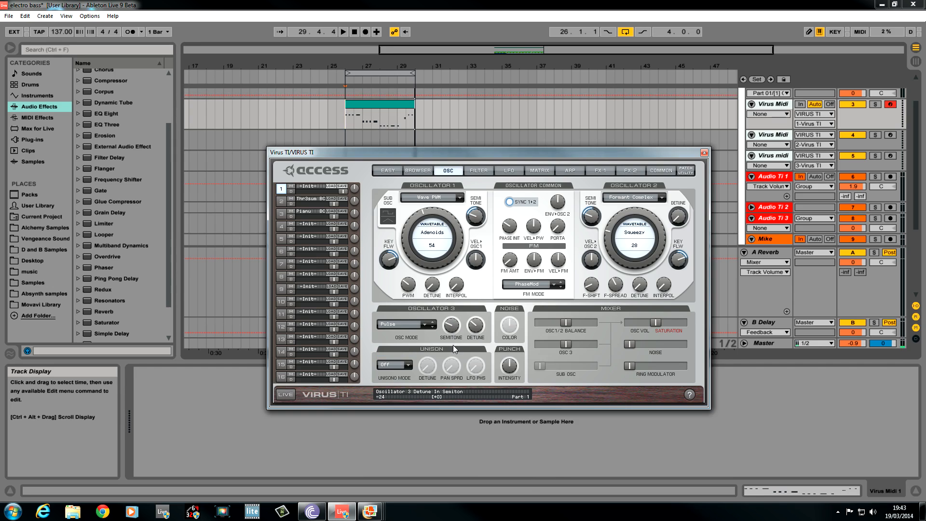
drag(476, 334, 476, 311)
Set the unison mode to Twin with raised pan spread and LFO phase, and increase the mixer's oscillator volume.
click(410, 366)
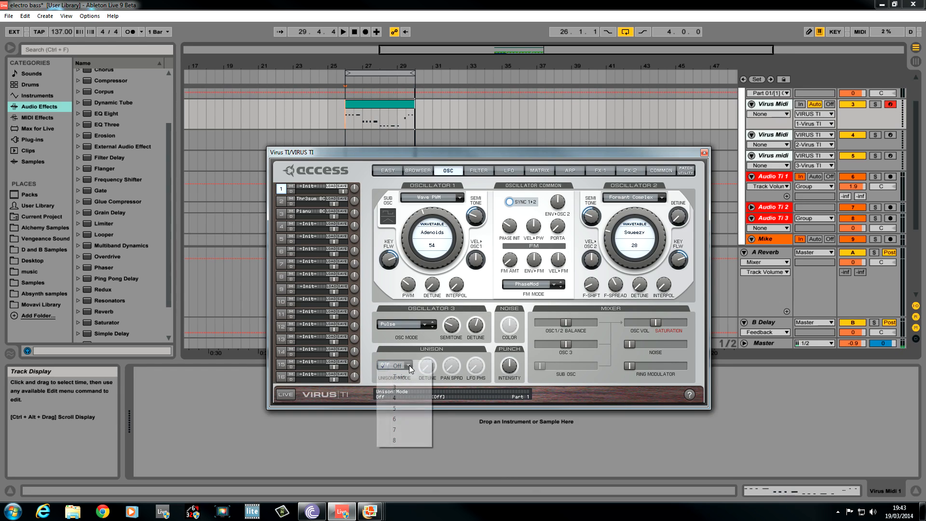
click(399, 378)
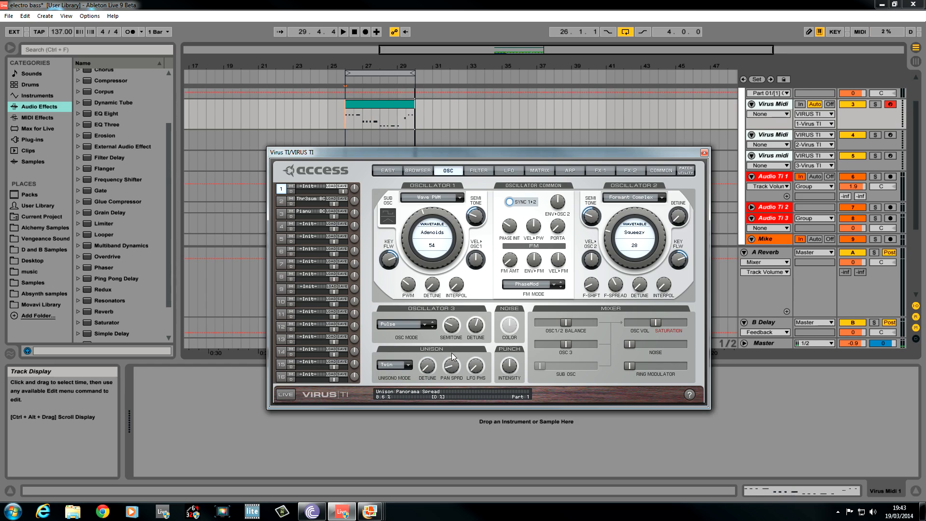
drag(463, 330, 461, 332)
drag(475, 365, 483, 324)
drag(444, 366, 451, 363)
drag(661, 320, 666, 321)
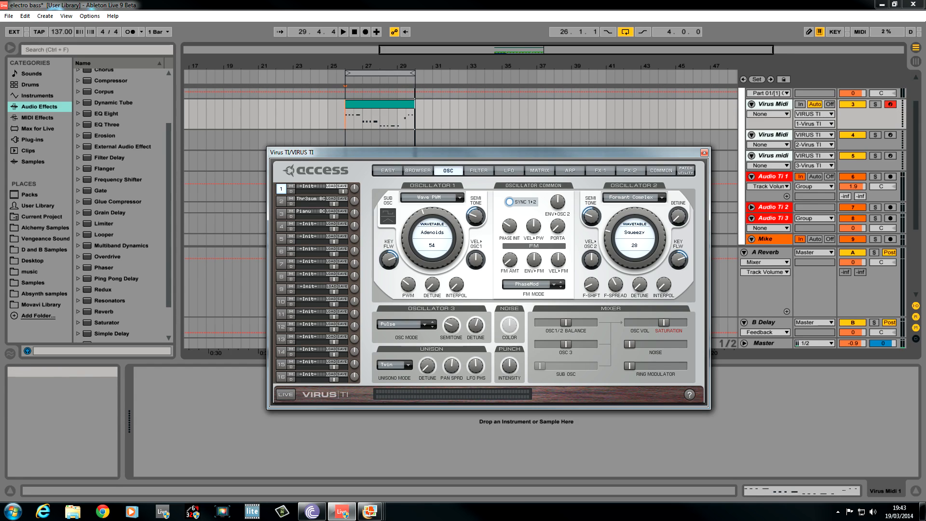
Play back the MIDI clip from bar 26 to hear the patch with its oscillator settings.
click(344, 124)
key(space)
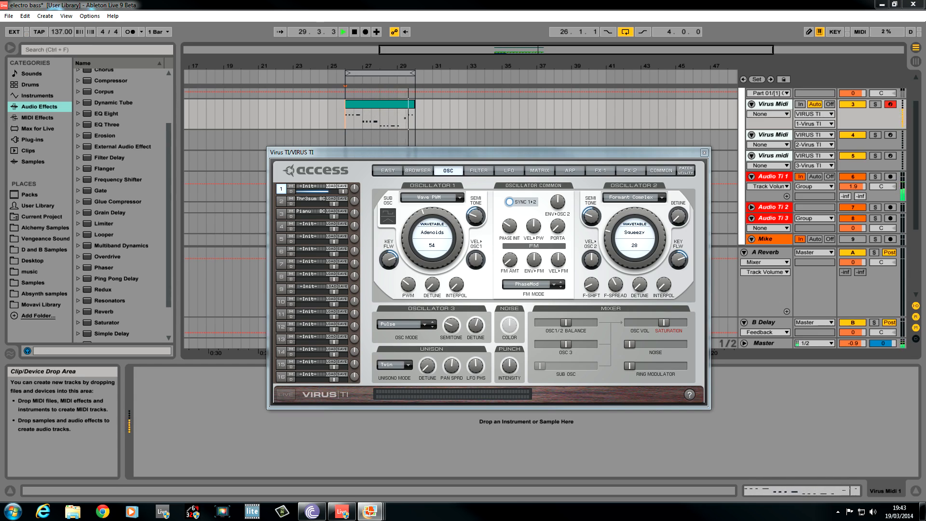
click(345, 123)
key(space)
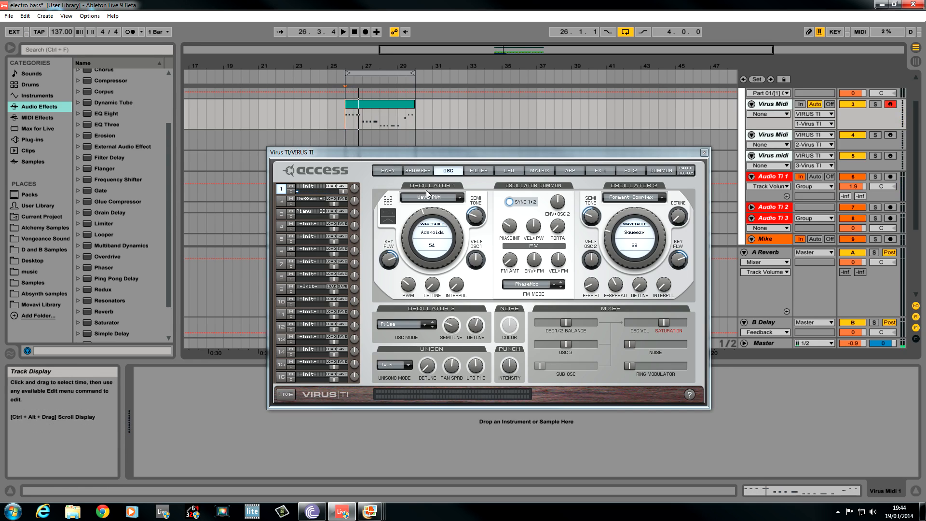
Set Filter 1 to band pass with a cutoff of 49 and raise its envelope amount.
click(477, 172)
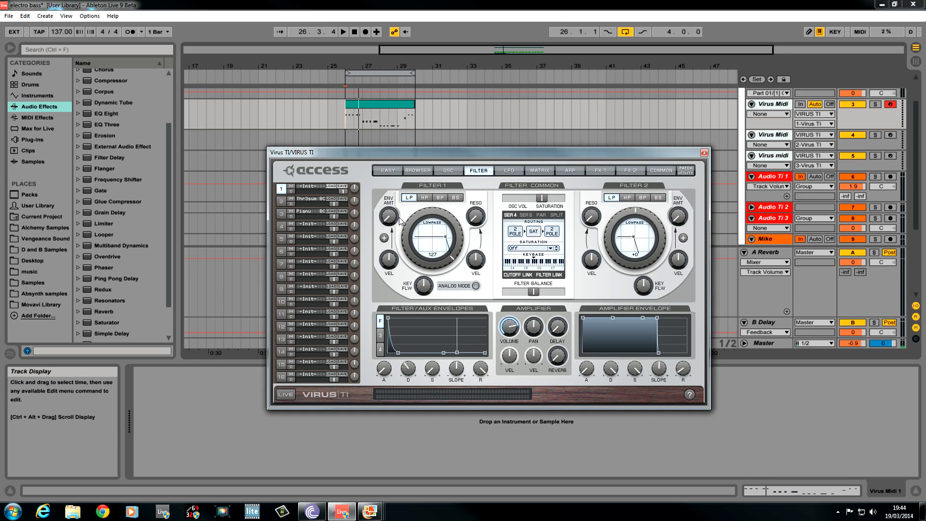
click(439, 197)
drag(406, 223, 413, 289)
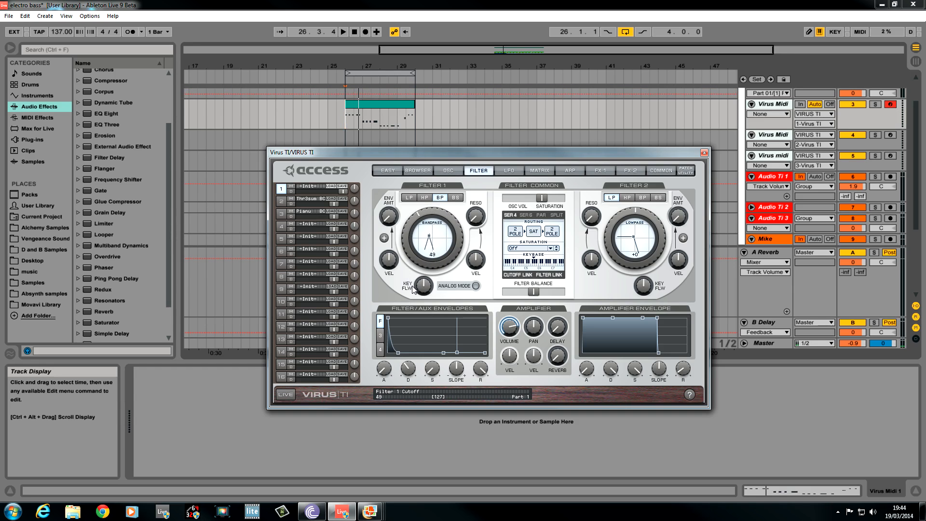
drag(391, 214, 392, 202)
Set Filter 2's cutoff offset to +11 with a raised envelope amount, and choose Low Pass as the saturation type.
drag(609, 229, 609, 222)
scroll(610, 221, up, 3)
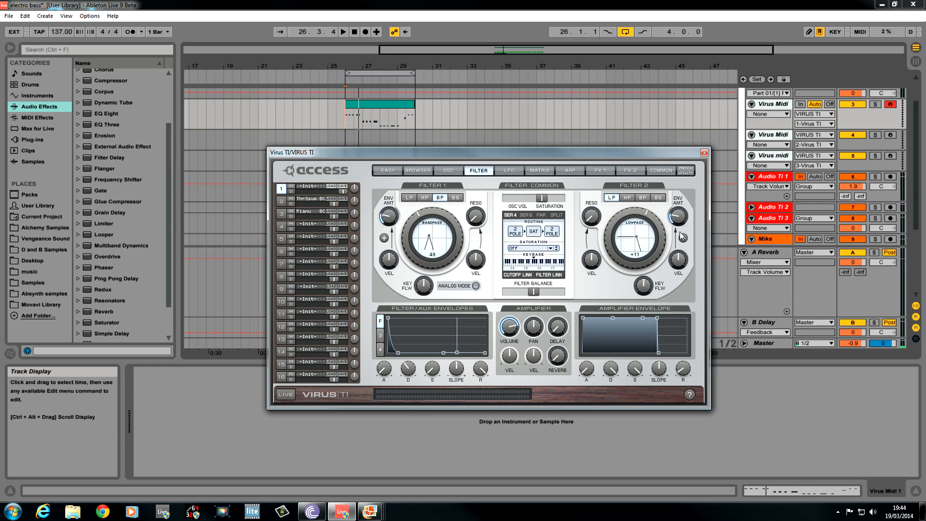
click(550, 248)
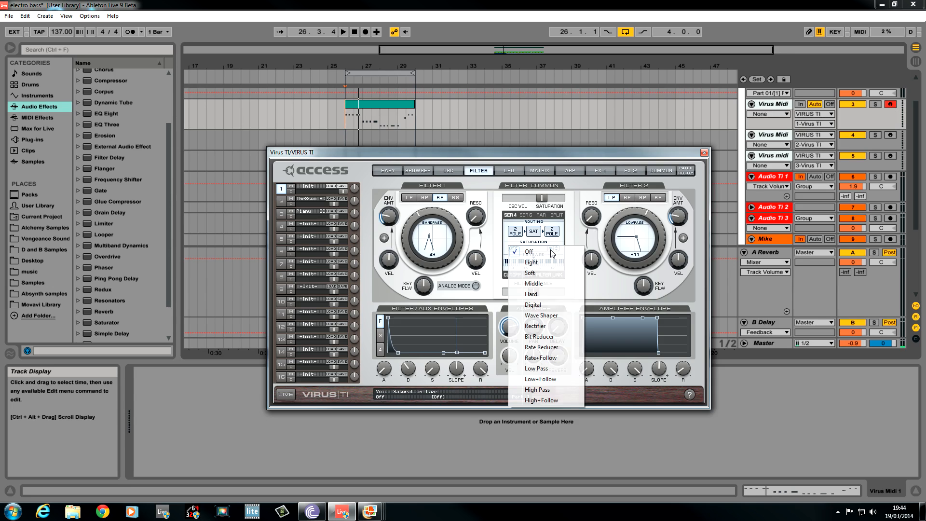
click(535, 368)
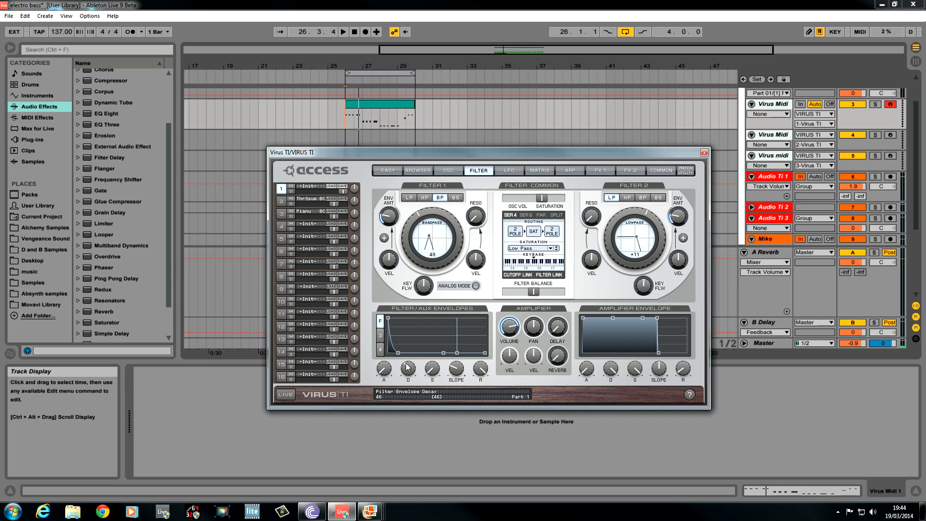
Shorten the filter envelope's decay to about 35 and its release, and lengthen the amplifier envelope's release.
drag(408, 367, 407, 376)
drag(459, 374, 457, 366)
drag(480, 368, 477, 400)
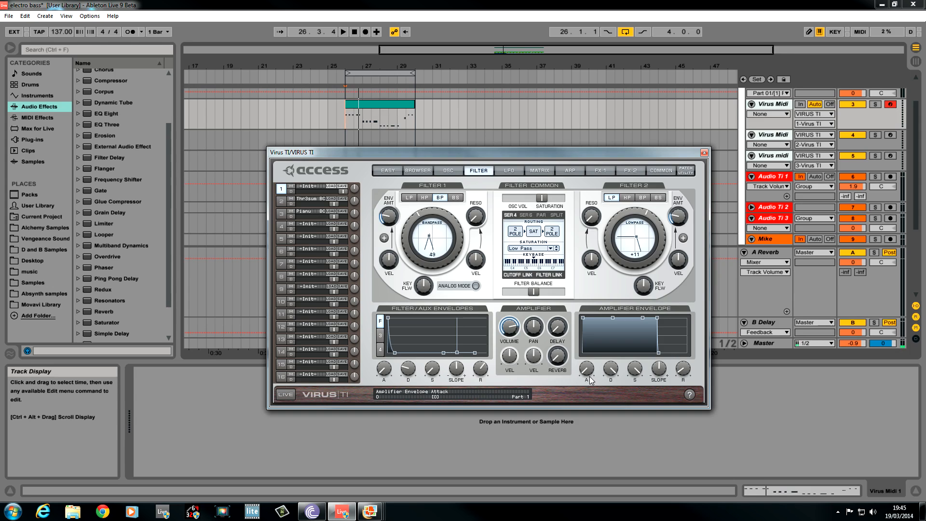
drag(684, 367, 680, 336)
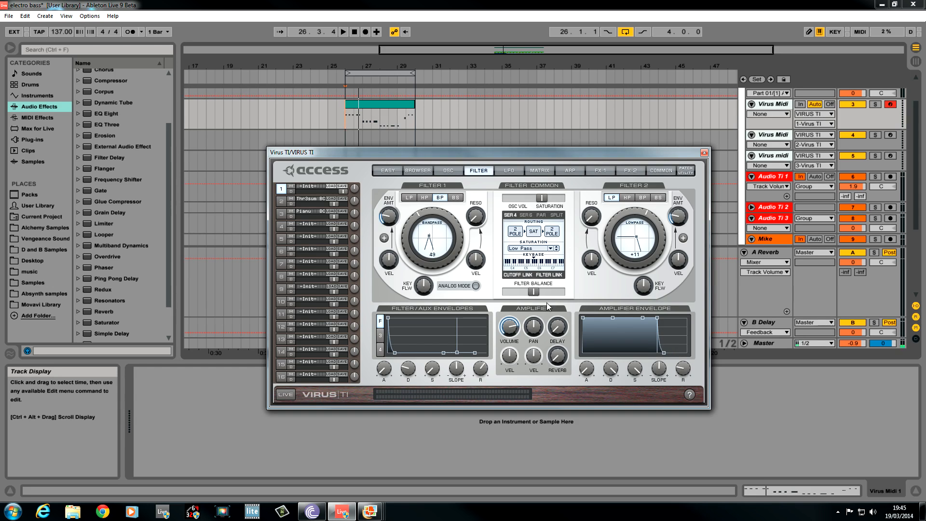
Play back the clip from bar 26 to hear the filter and envelope settings.
click(334, 129)
click(344, 124)
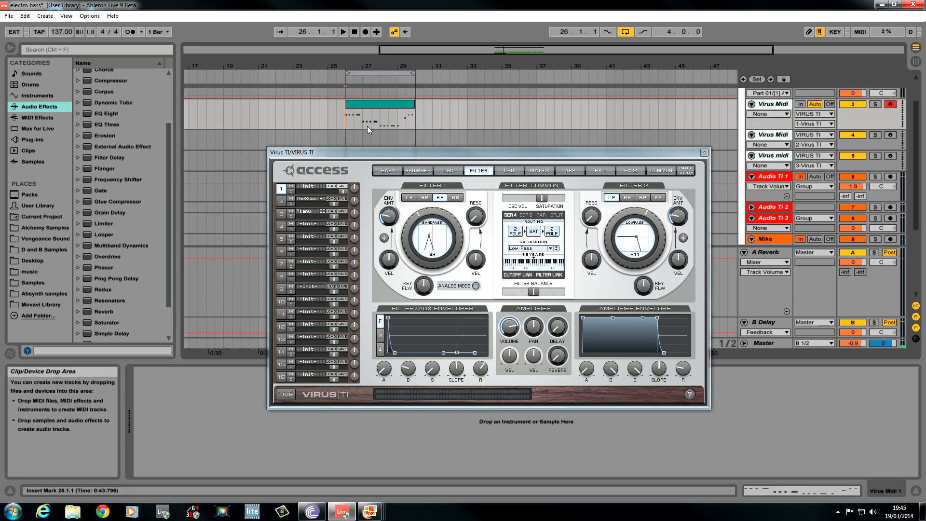
key(space)
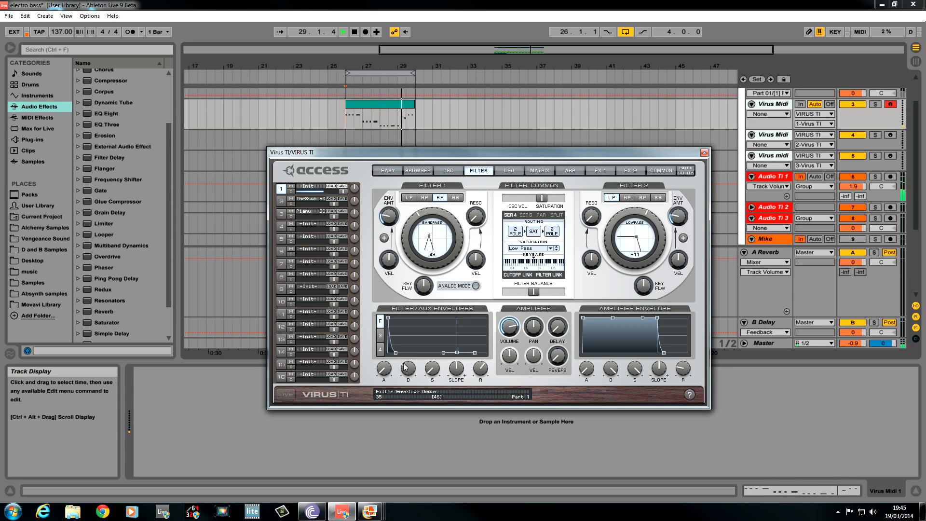
key(space)
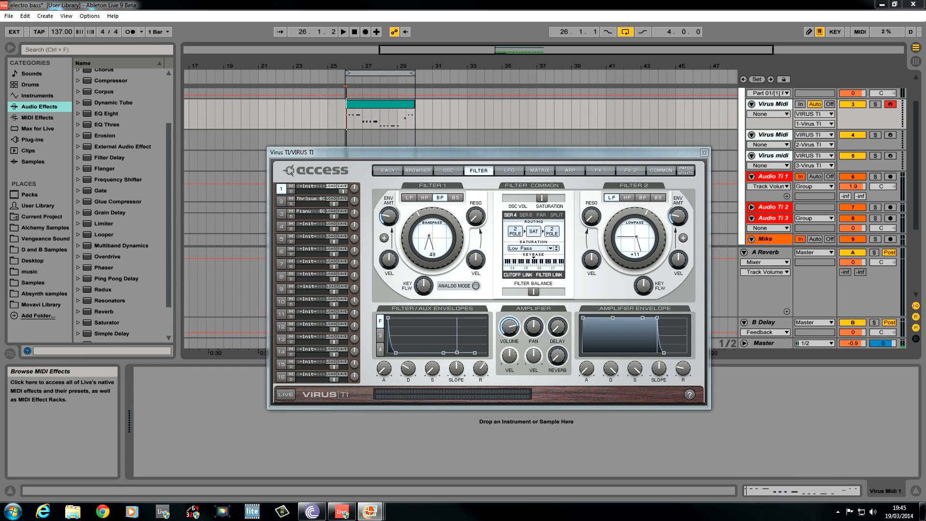
Apply a slight LFO 1 modulation to Oscillators 1 and 2, and set LFO 1 to a mono Sine waveform.
click(508, 172)
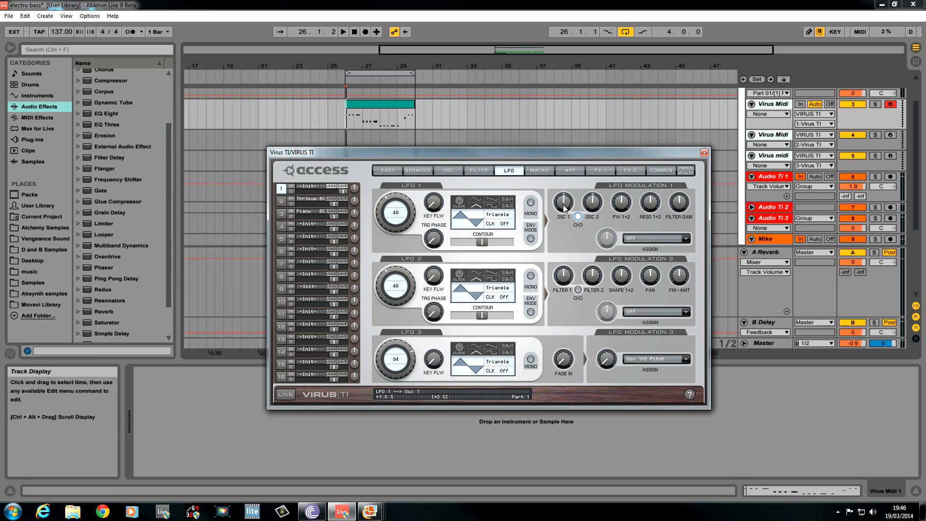
scroll(562, 210, down, 1)
click(477, 199)
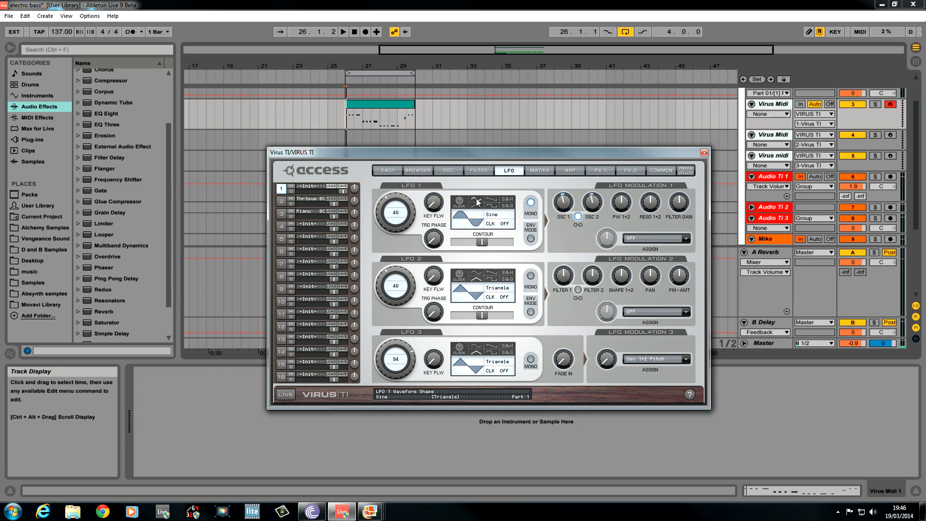
Sync LFO 1's clock to 4/1 and assign it to Filterbank Freq with a slightly raised modulation amount.
click(499, 230)
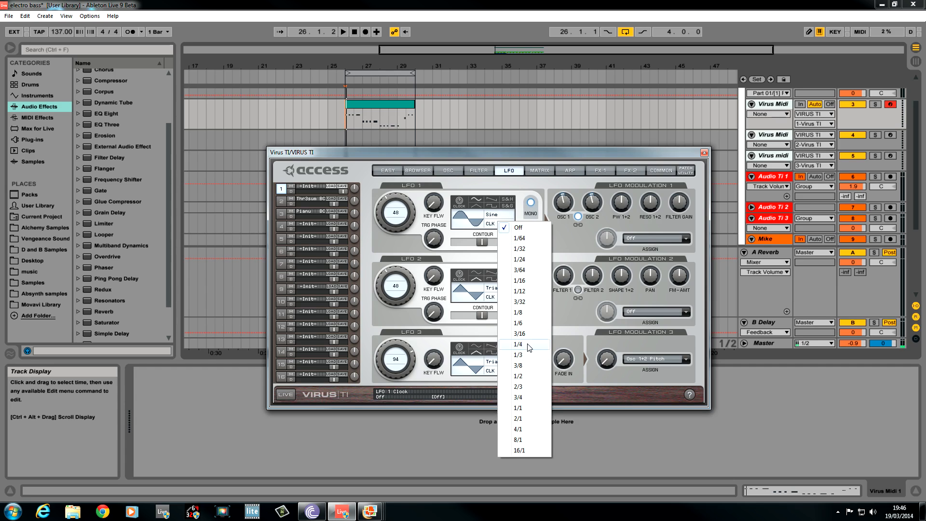
click(519, 428)
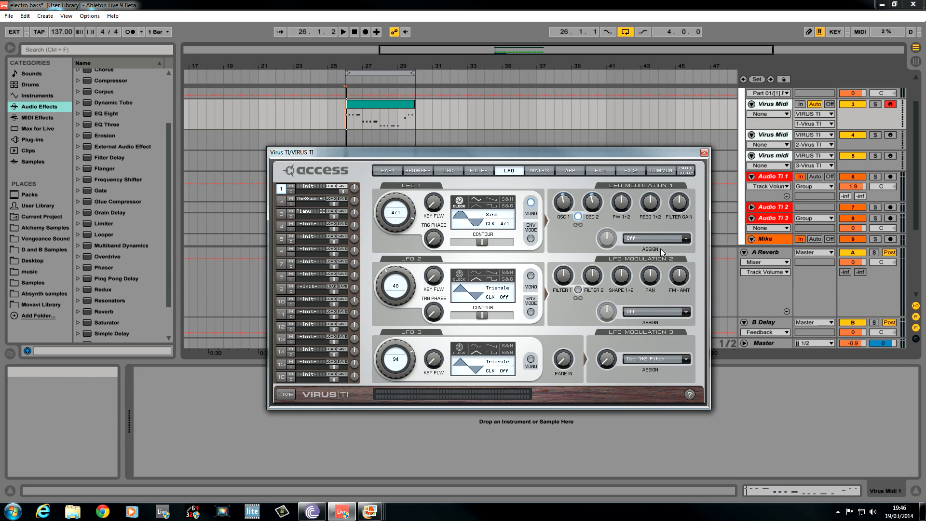
click(687, 239)
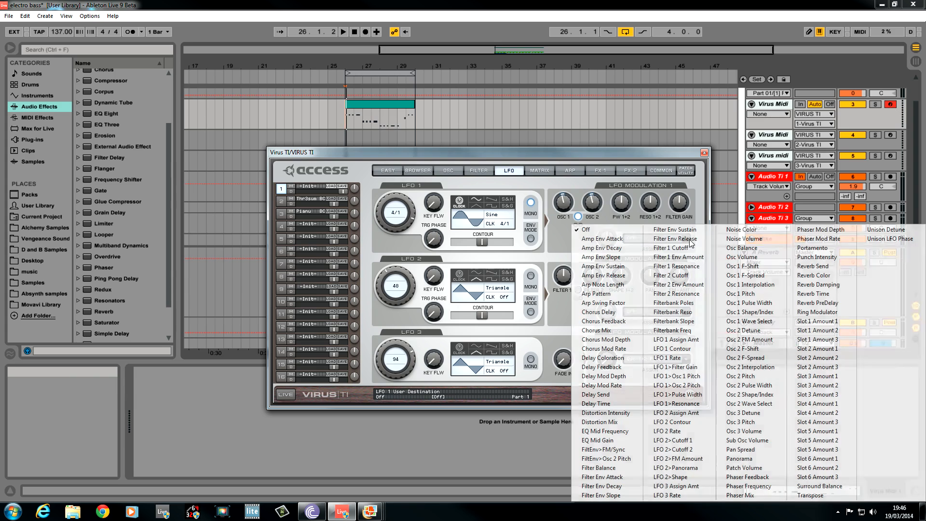
click(688, 330)
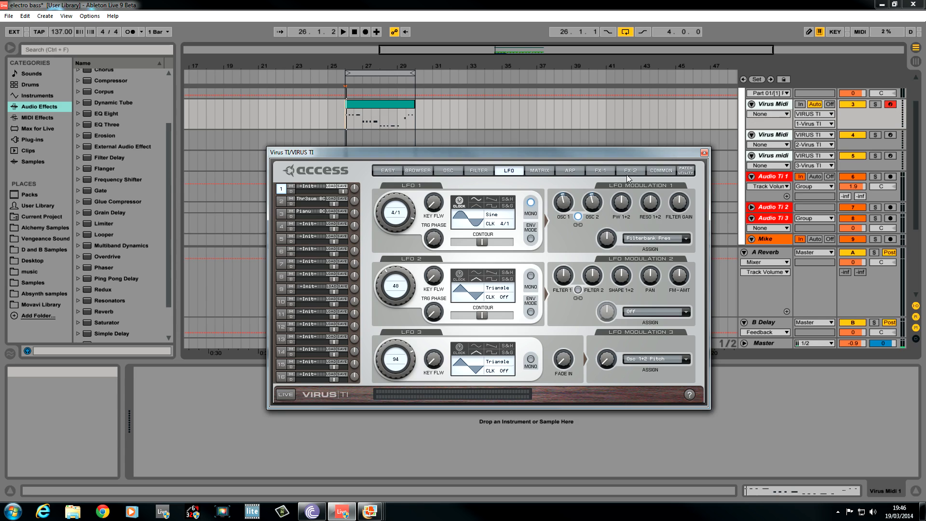
drag(612, 242, 606, 245)
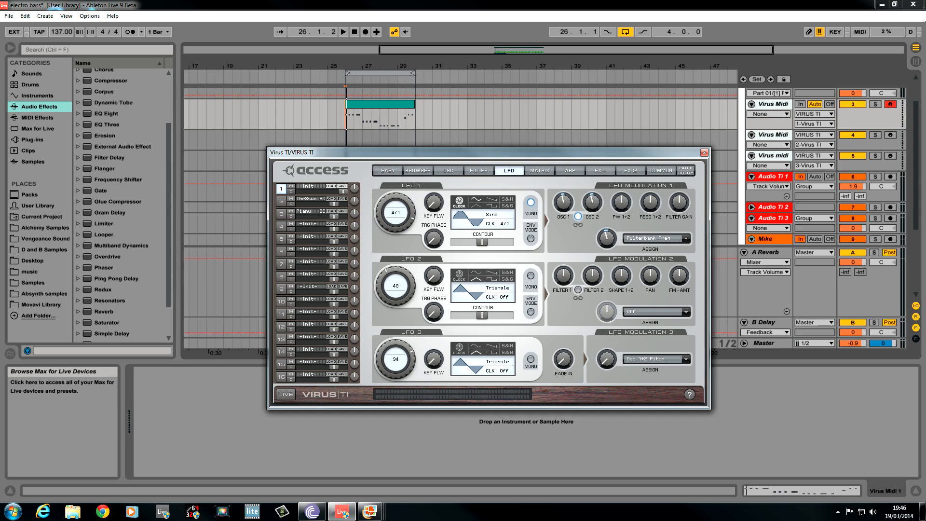
Set the Characters effect type to Speaker Cabinet and raise its intensity slightly.
click(598, 169)
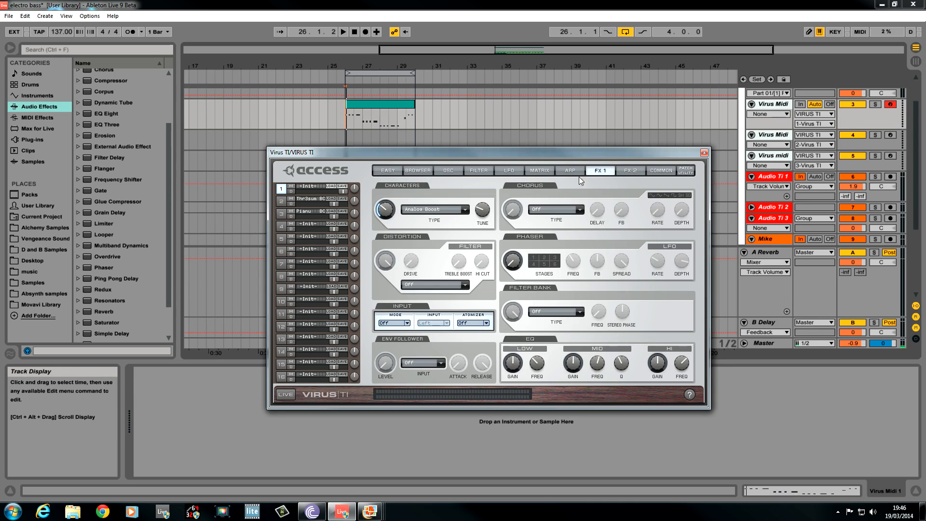
click(457, 214)
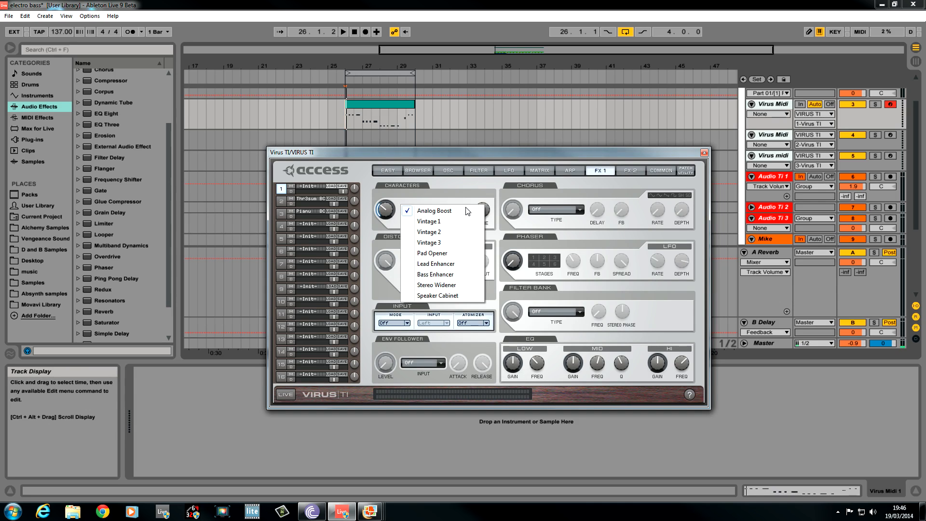
click(453, 295)
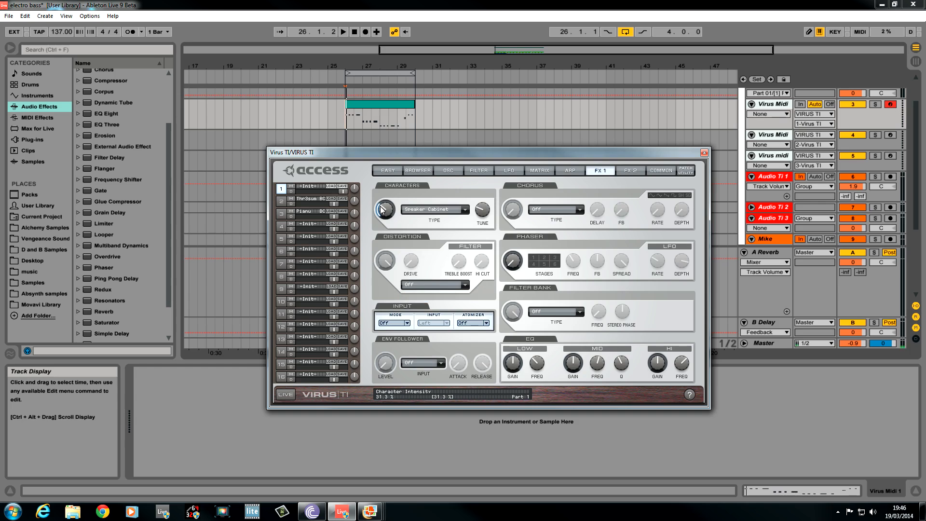
drag(389, 208, 391, 205)
Choose the Classic chorus with a small mix adjustment, and set the distortion to Chili Overdrive.
click(554, 209)
click(563, 223)
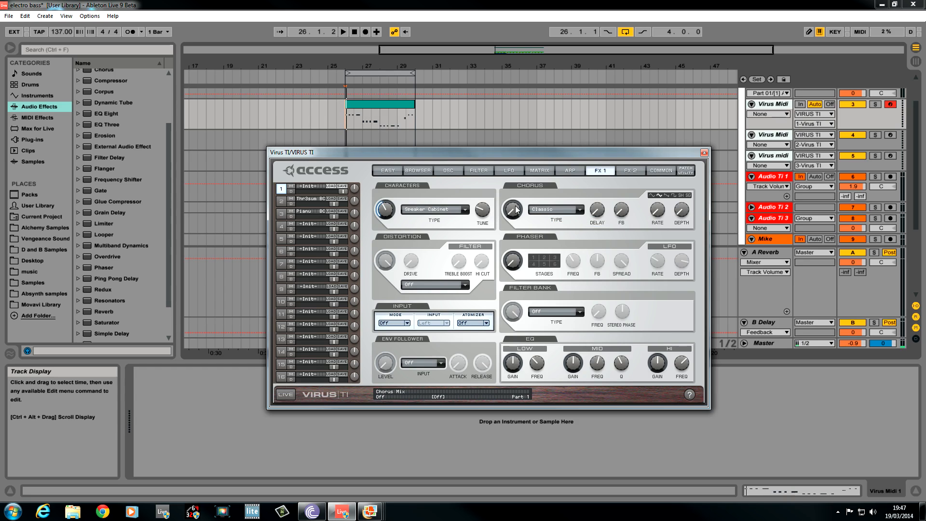
drag(513, 207, 513, 205)
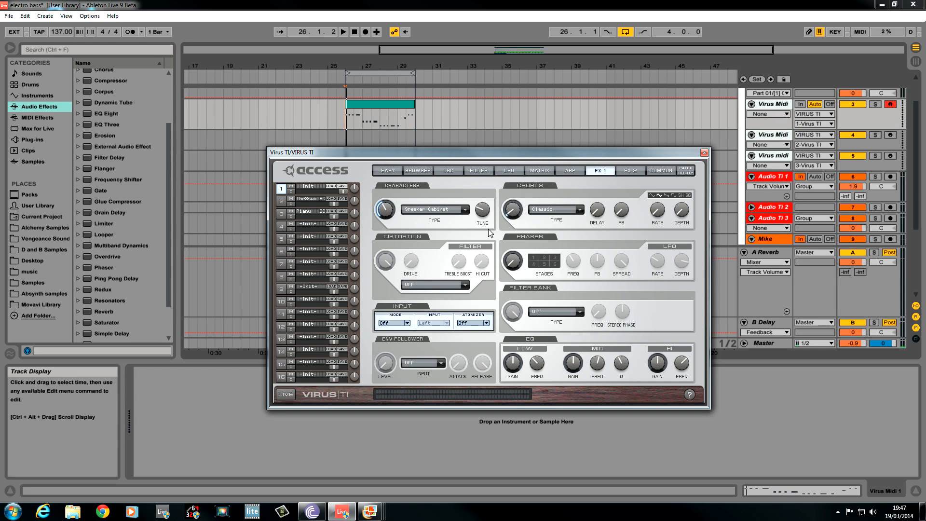
click(465, 288)
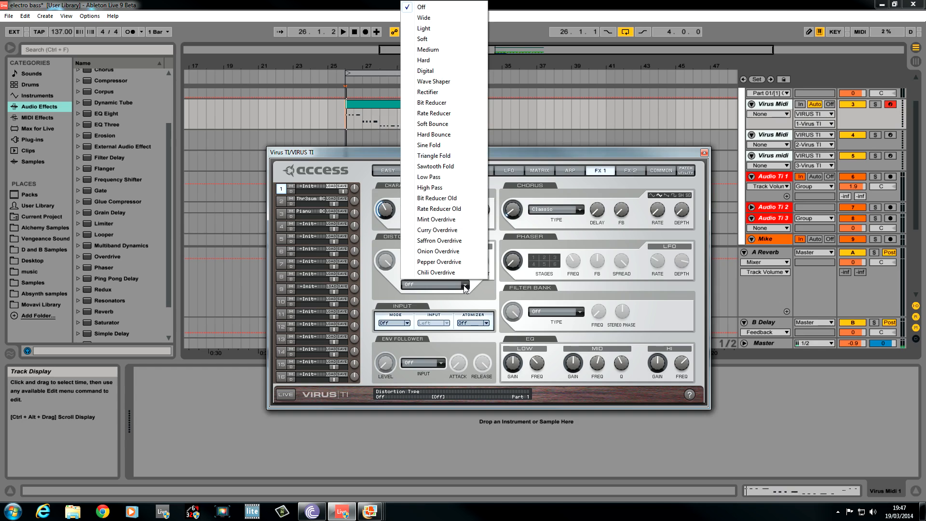
click(455, 277)
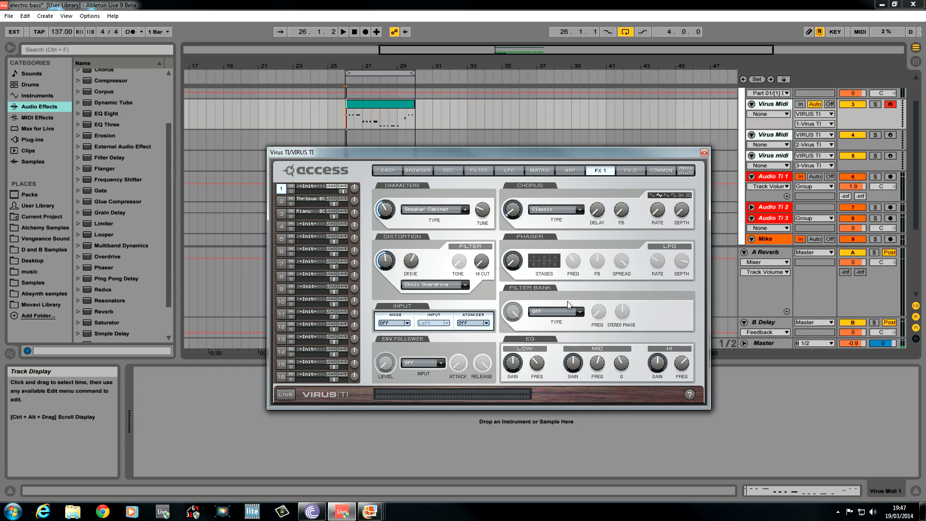
Set the filter bank to Vowel Filter with raised resonance and stereo phase, and fine-tune the EQ's low, mid and high gains.
click(580, 313)
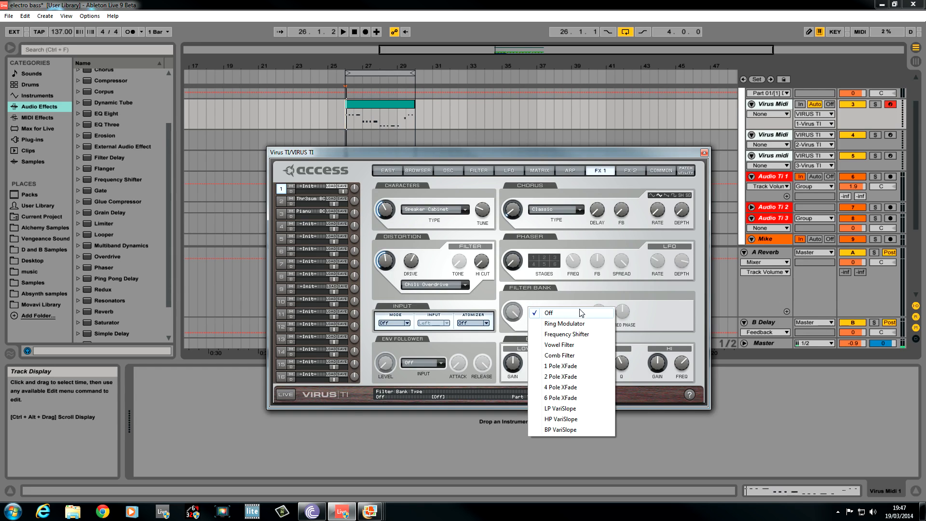
click(571, 346)
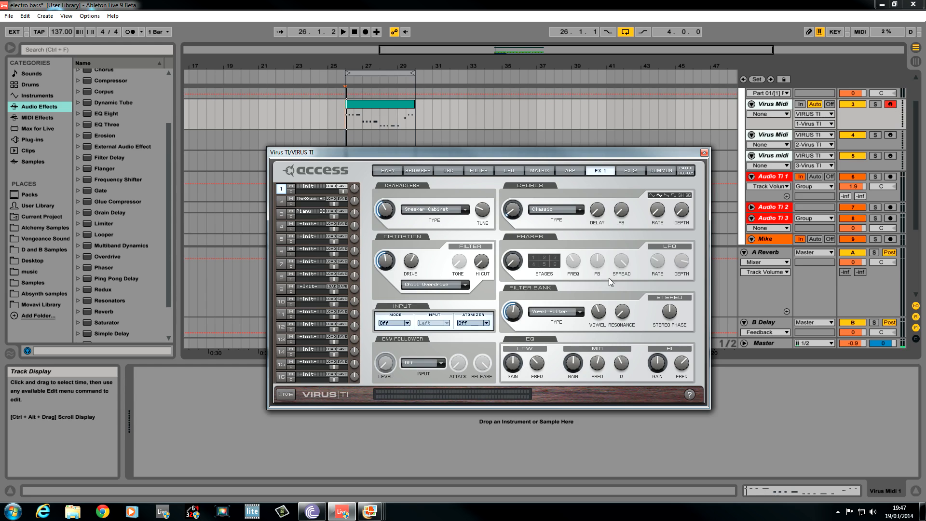
drag(621, 274, 622, 231)
drag(671, 312, 673, 276)
drag(517, 364, 518, 366)
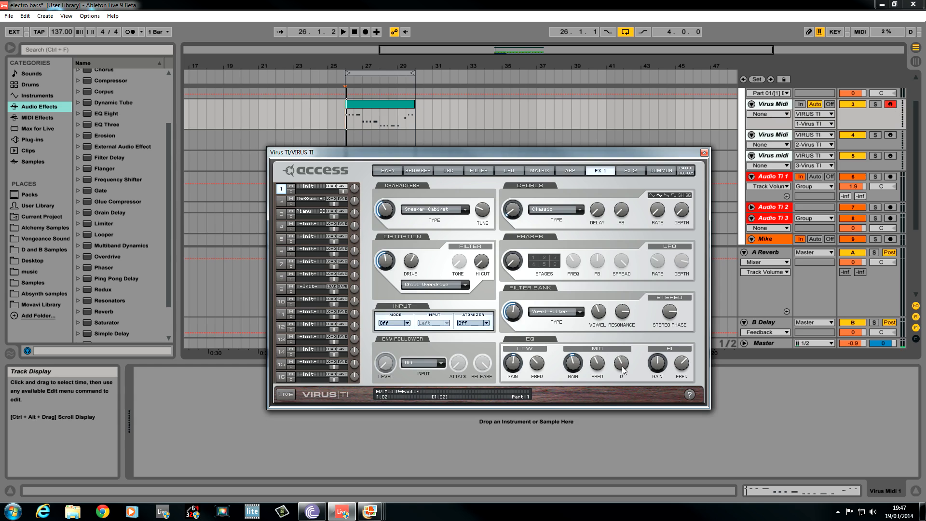
drag(661, 361, 661, 362)
Play back the clip from bar 26 to hear the character, distortion, vowel filter and EQ settings.
click(346, 120)
key(space)
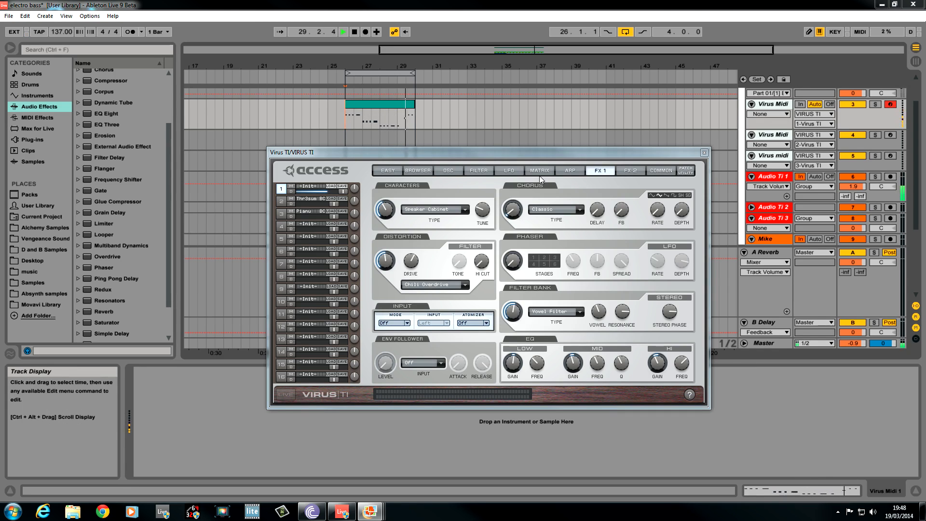
key(space)
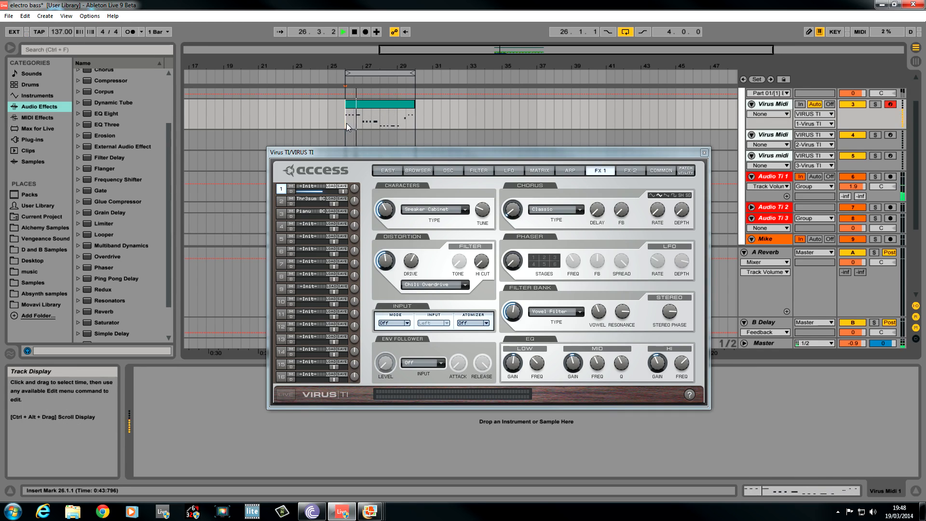
Enable the delay with a send of about -11.75 dB and set its clock to 1/6.
click(624, 170)
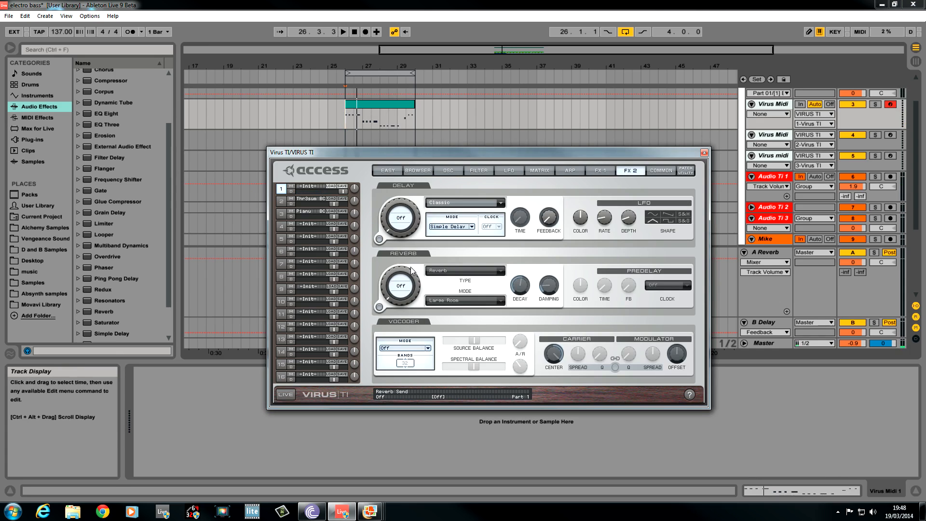
click(380, 239)
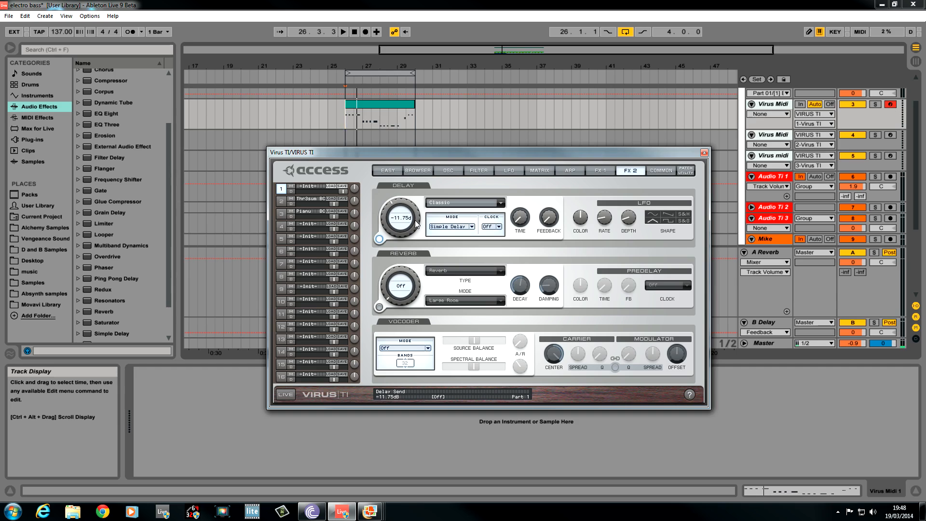
click(498, 227)
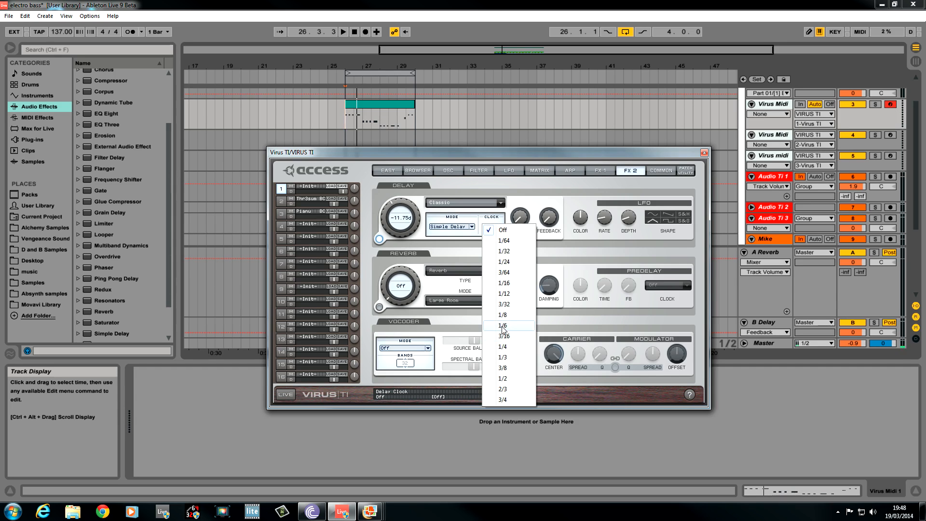
click(505, 328)
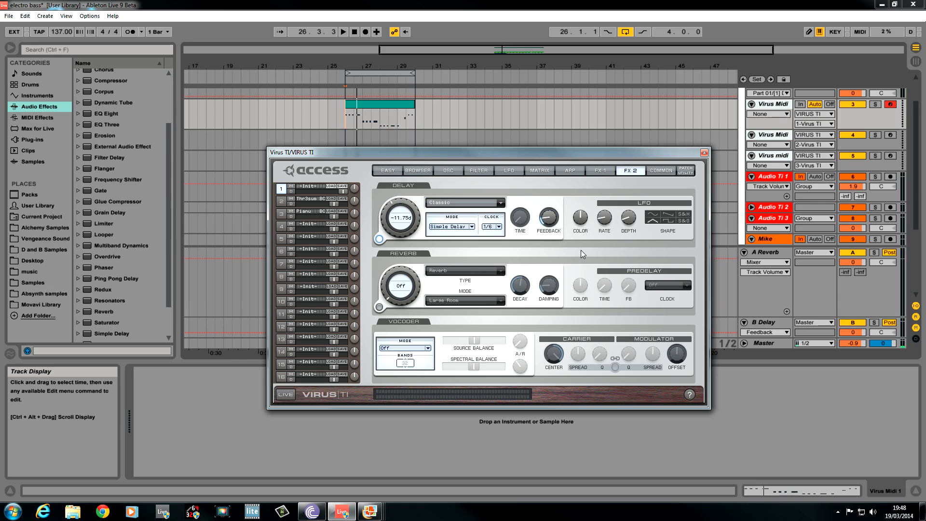
Enable a Small Room reverb at about -21.1 dB send with a longer decay and a 1/4 predelay clock.
click(379, 307)
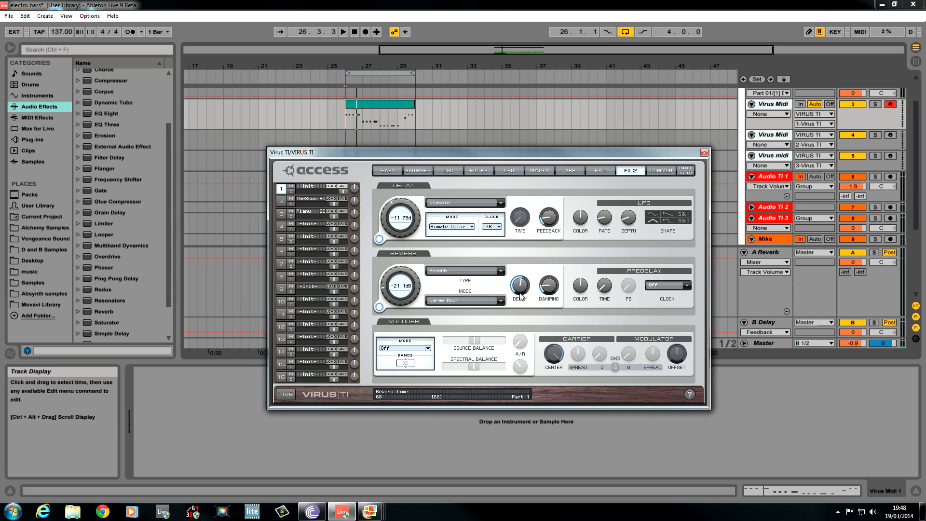
drag(520, 296, 521, 288)
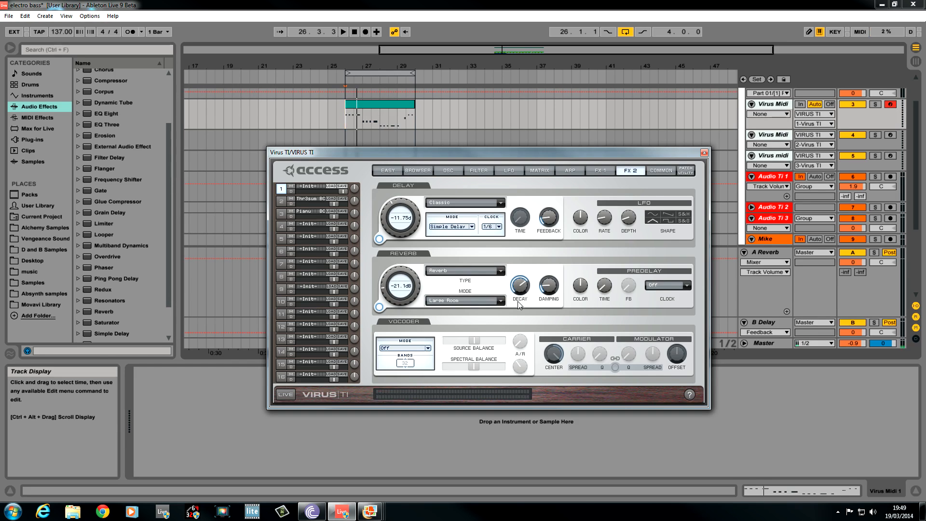
click(499, 300)
click(476, 314)
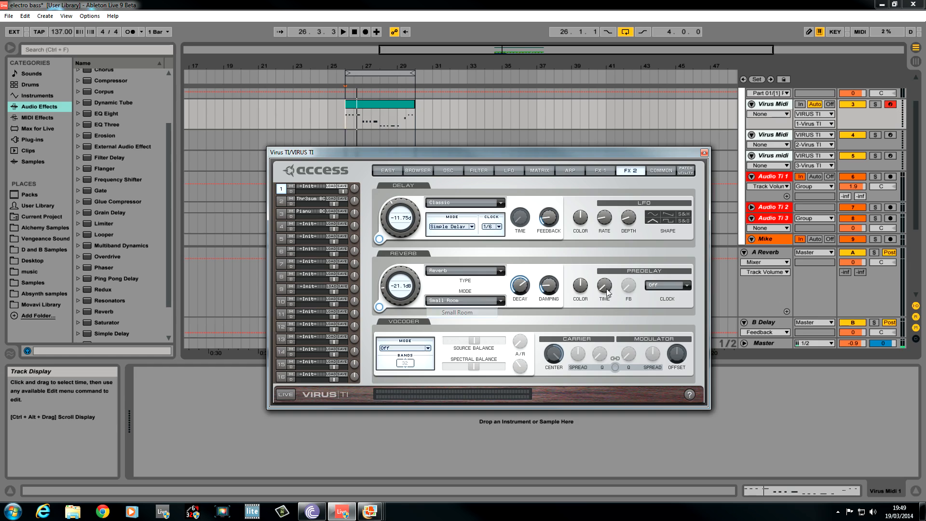
click(686, 285)
click(671, 408)
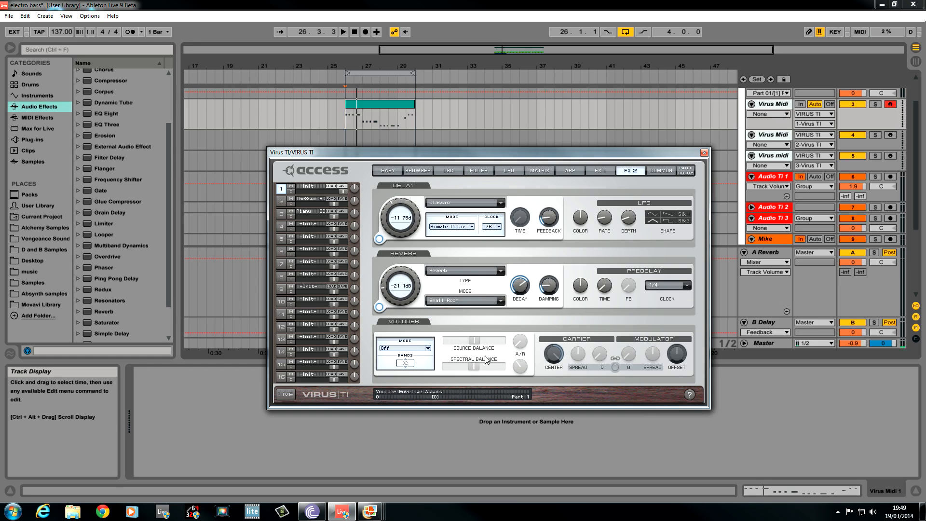
Play back the clip from bar 26 to hear the delay and reverb.
click(345, 123)
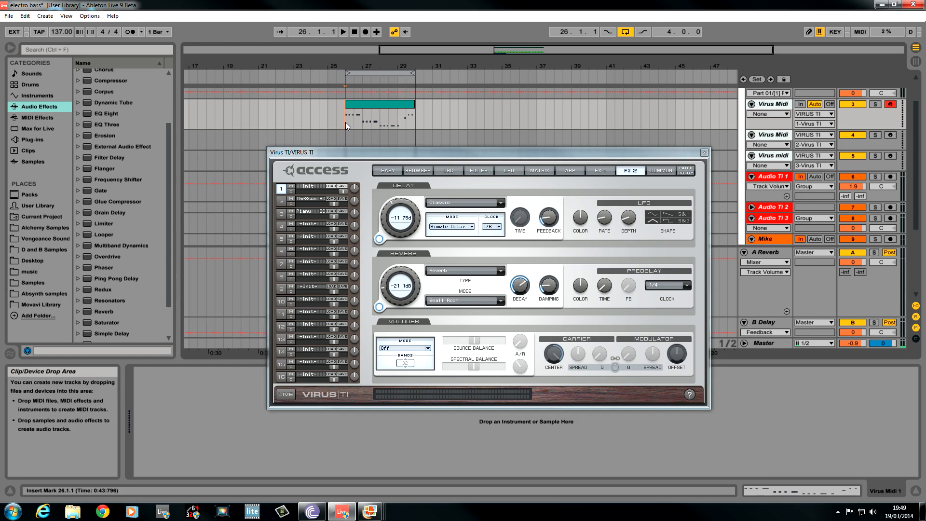
key(space)
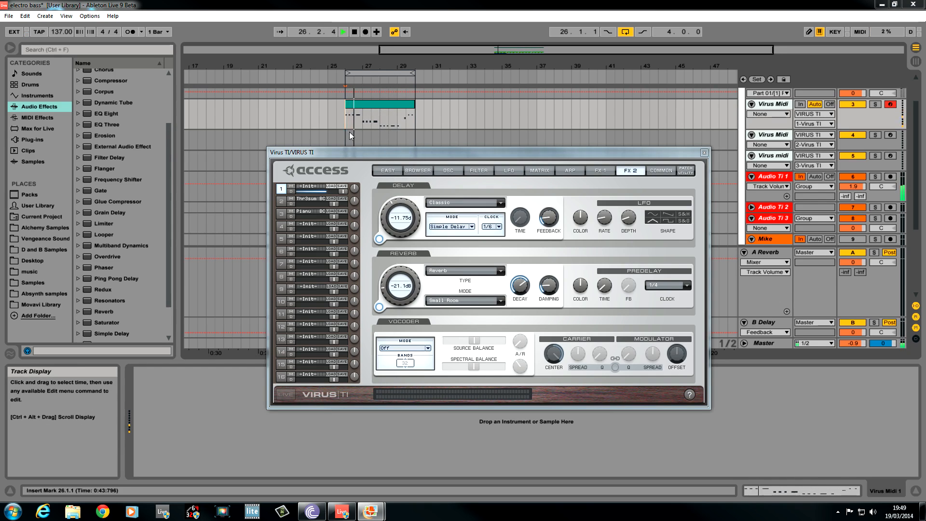
key(space)
Set the modulation matrix's Slot 1 source to Filter Envelope and lower its first amount to about +4.
click(479, 171)
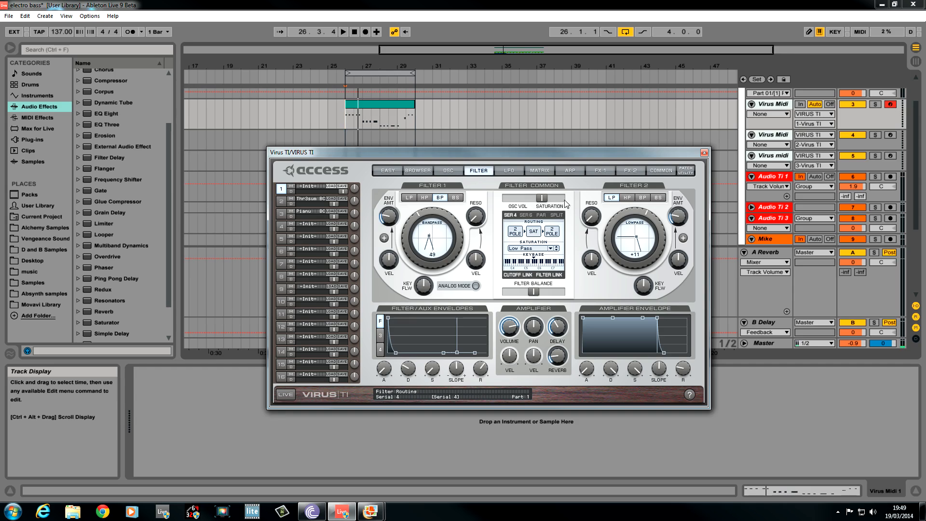
click(550, 170)
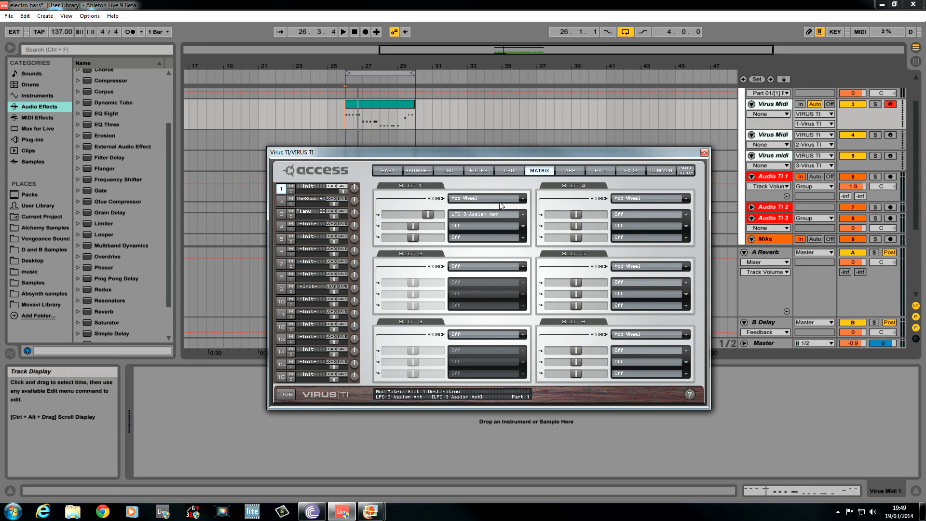
click(522, 199)
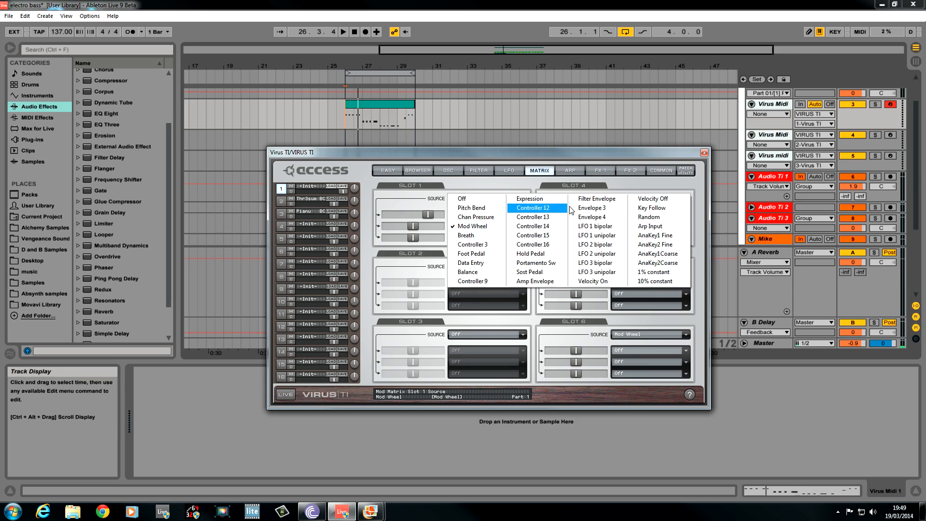
click(592, 200)
drag(428, 213, 413, 213)
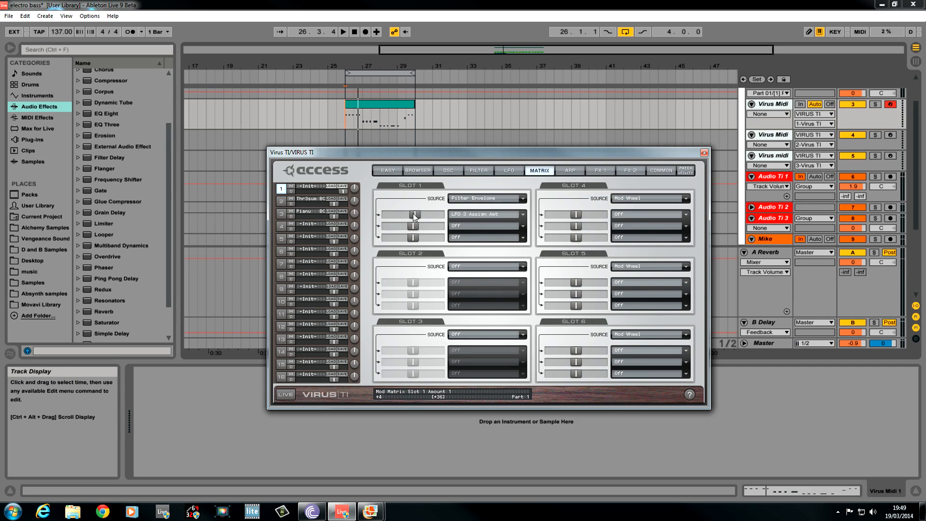
Assign Slot 1's first destination to Osc 1 Shape/Index with a higher positive amount and its second to Distortion Mix with a negative amount.
click(524, 214)
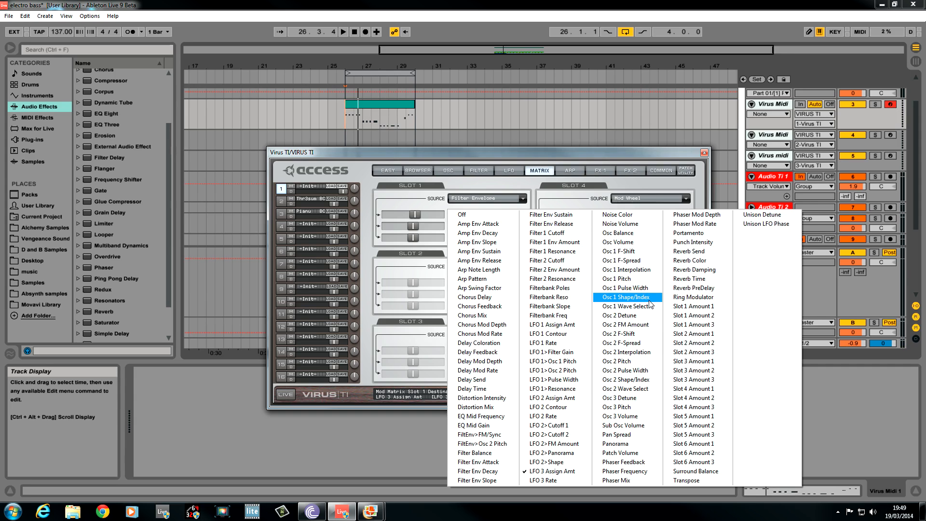
click(632, 297)
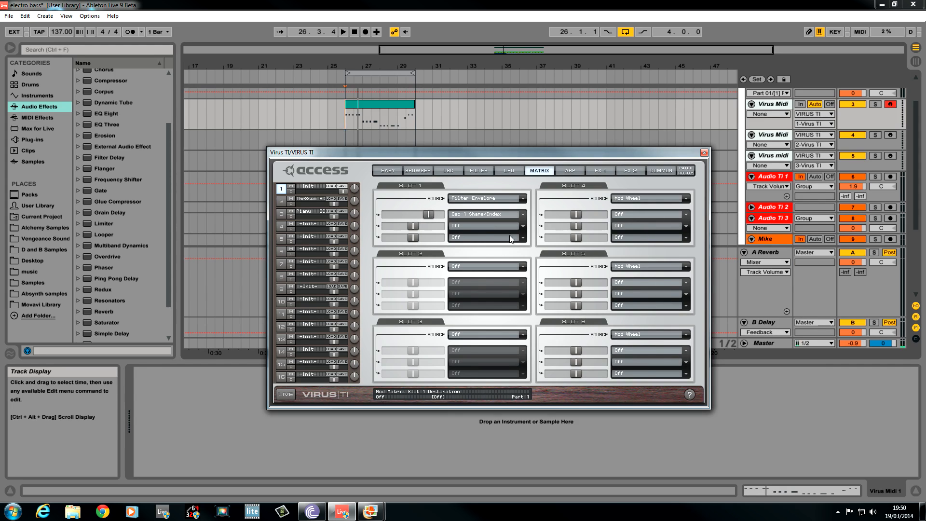
click(524, 227)
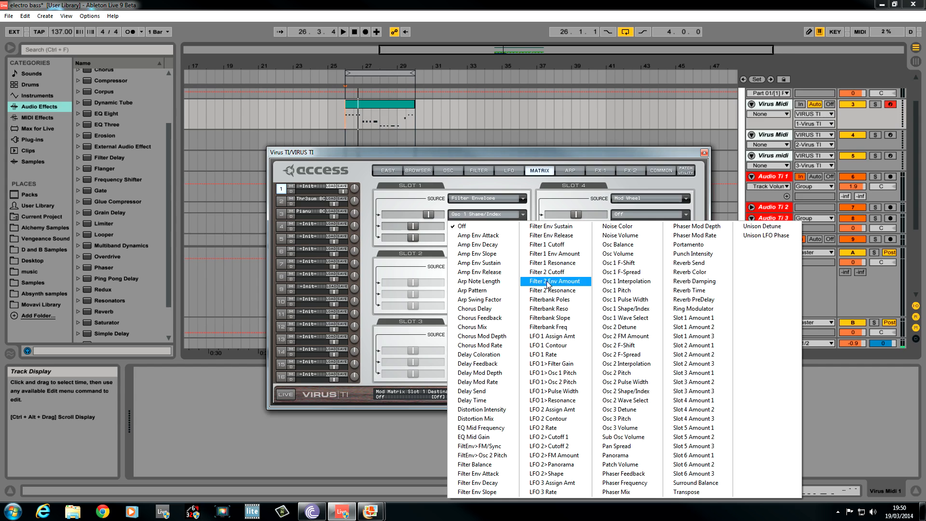
click(476, 418)
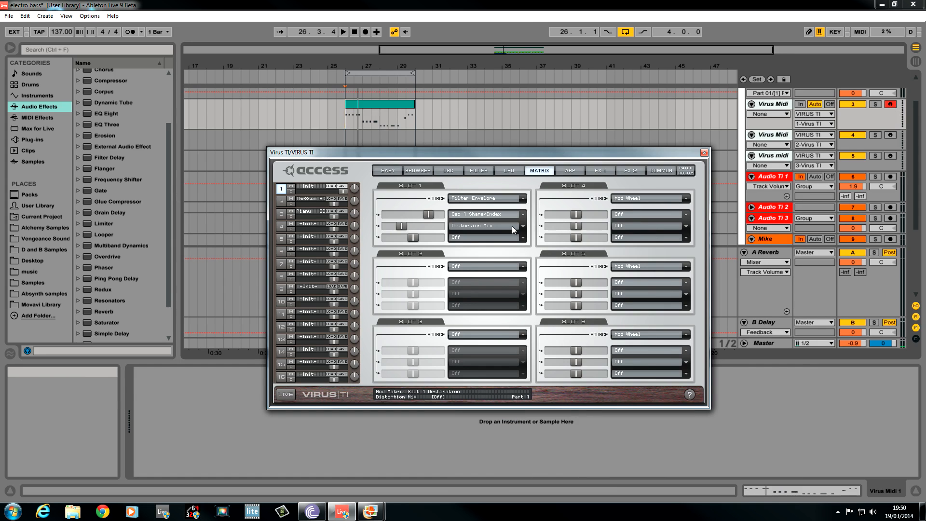
Assign the third destination of matrix Slot 1 to Filter 1 Resonance and play back the clip.
click(528, 238)
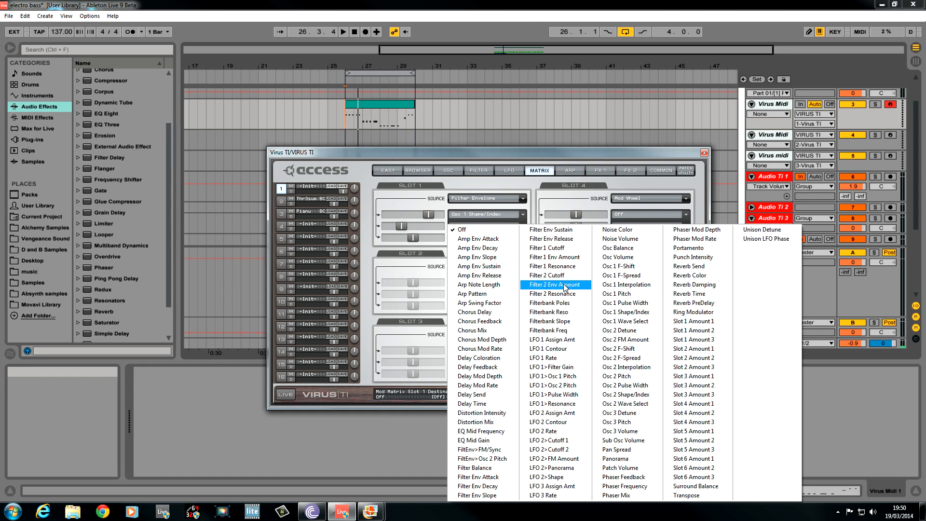
click(576, 266)
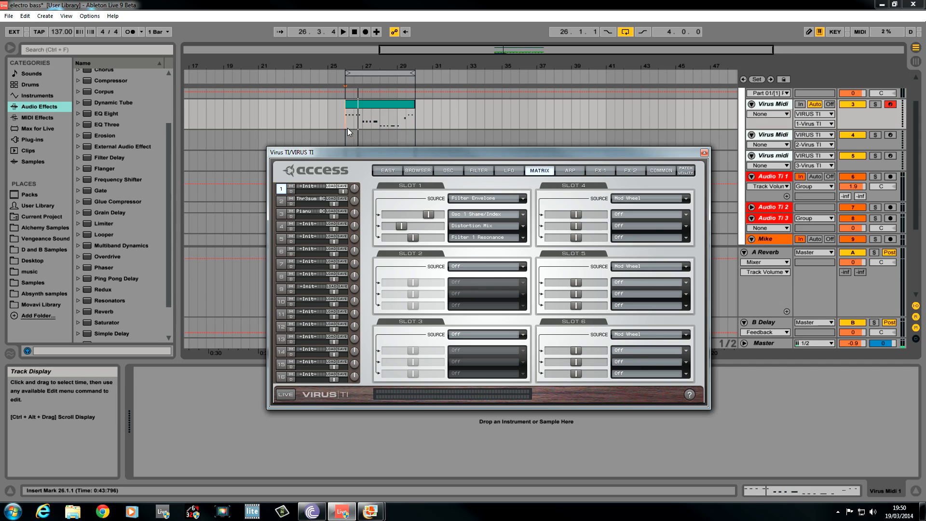
key(space)
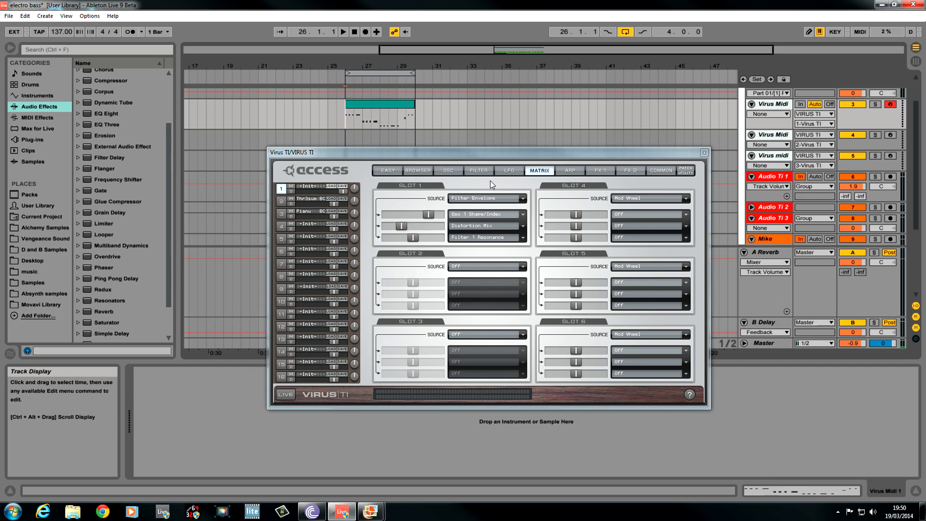
Play the clip from bar 26 while reviewing the patch's oscillator and filter settings.
click(448, 171)
key(space)
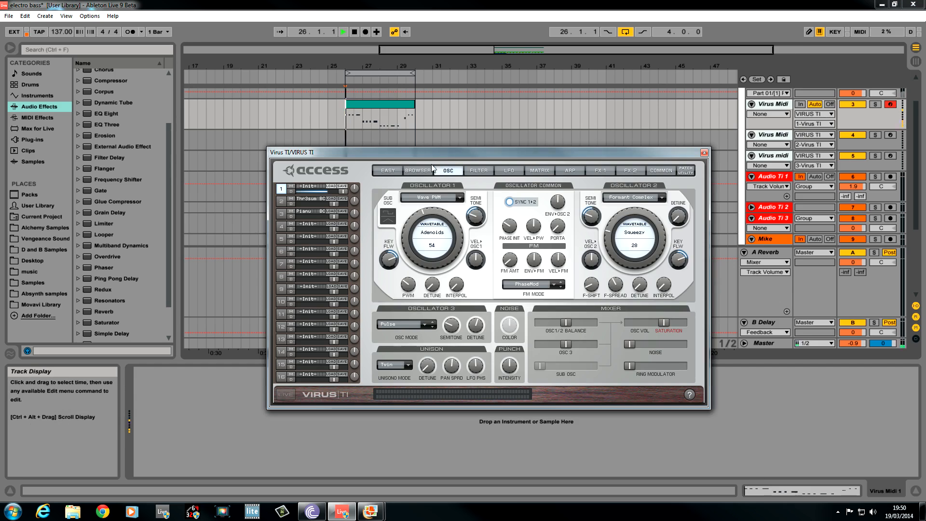
click(479, 171)
key(space)
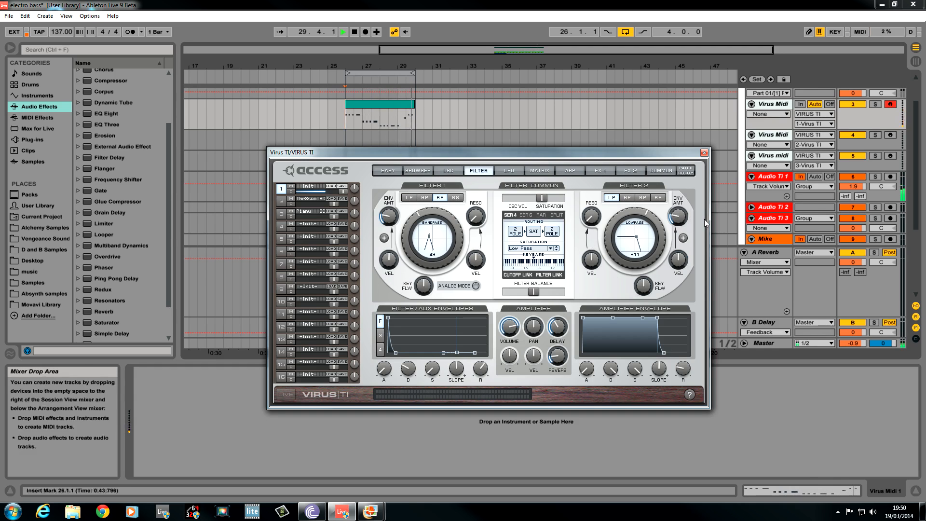
Unmute the Drums group track and lower its volume to -3.7 dB.
scroll(913, 224, down, 3)
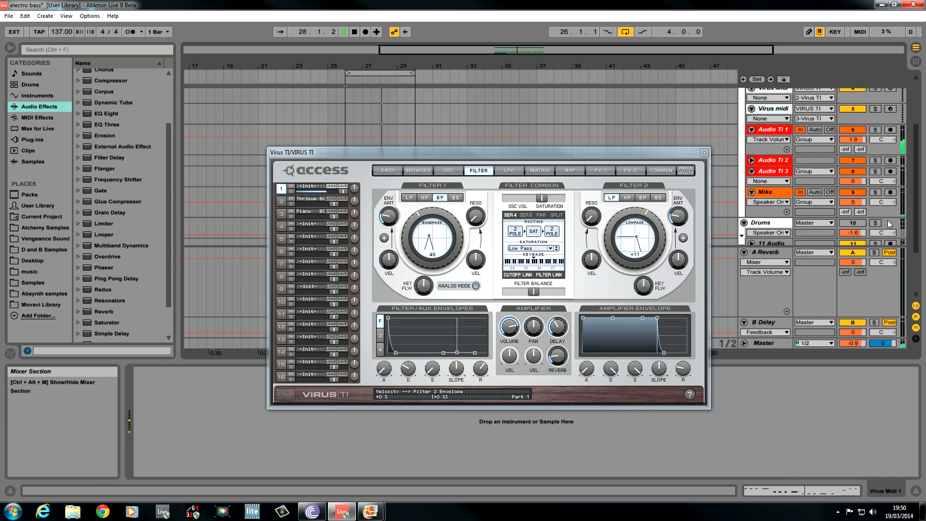
click(860, 224)
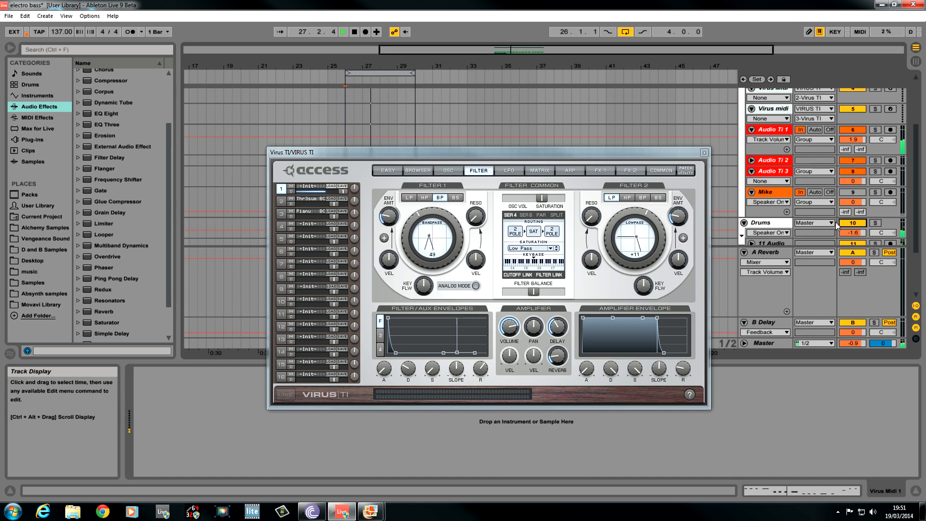
drag(863, 232, 859, 246)
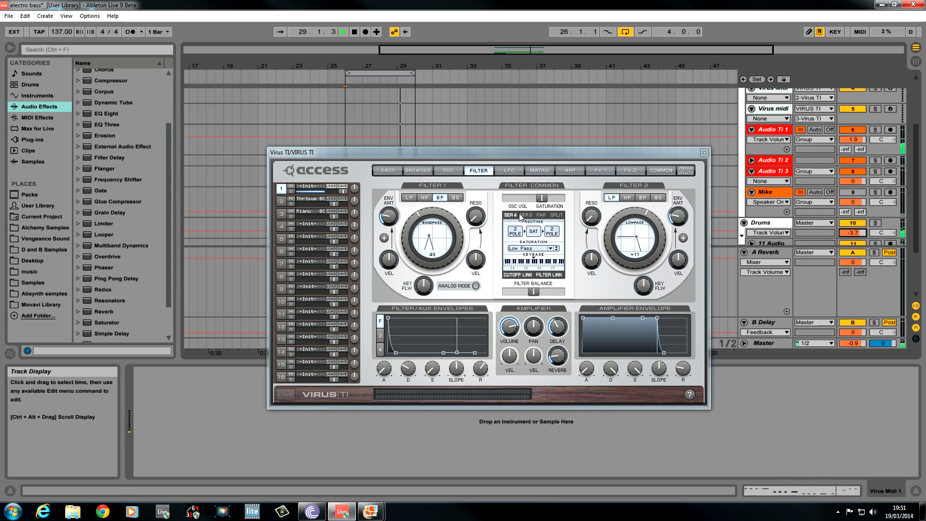
Set the Filter 2 cutoff offset to +23 while the loop plays with the drums, and stop playback at the Virus Midi clip.
drag(616, 220, 616, 225)
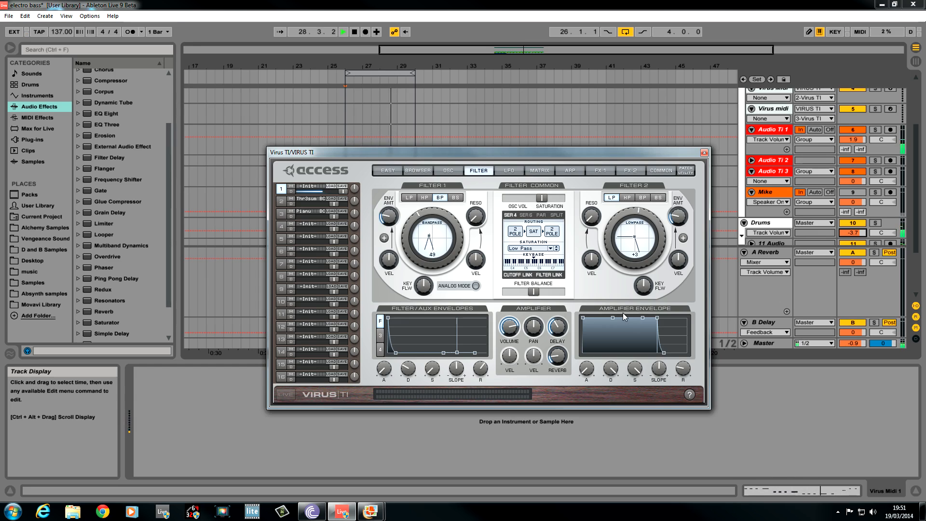
drag(604, 247, 604, 246)
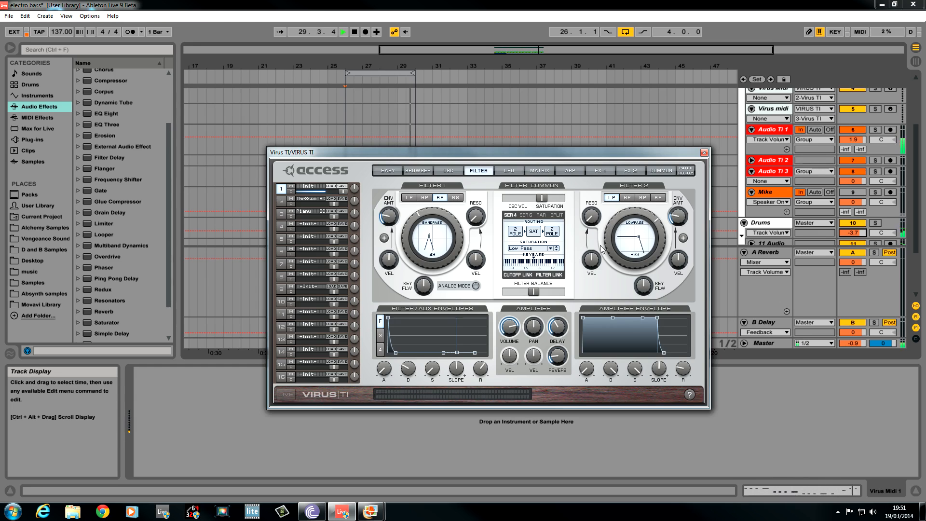
click(919, 215)
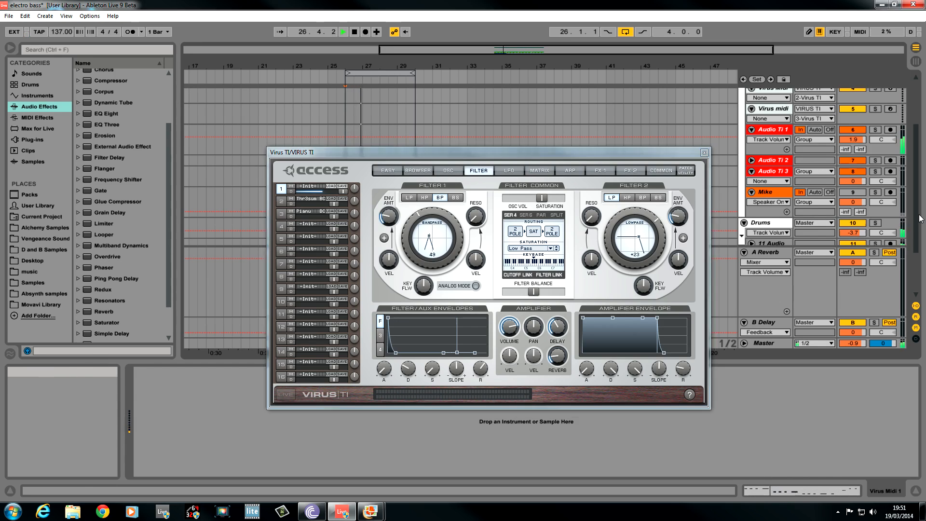
scroll(919, 218, up, 3)
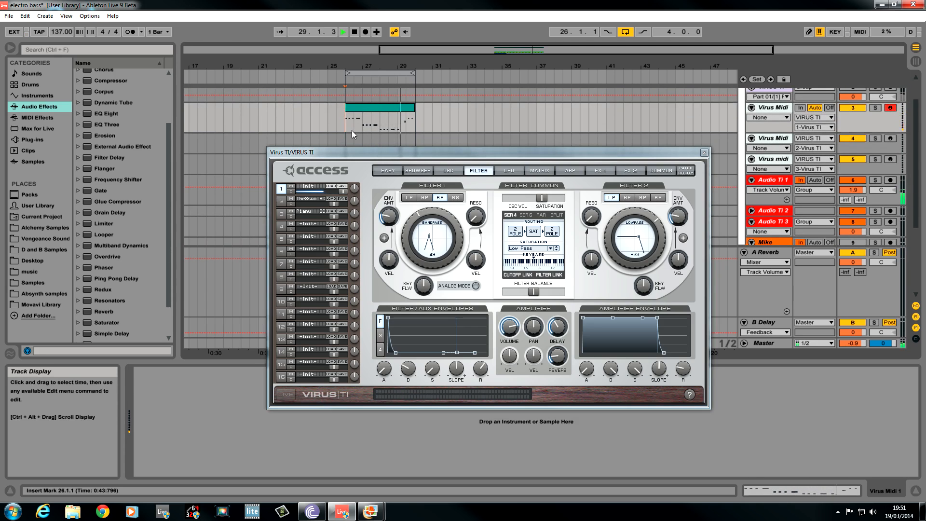
key(space)
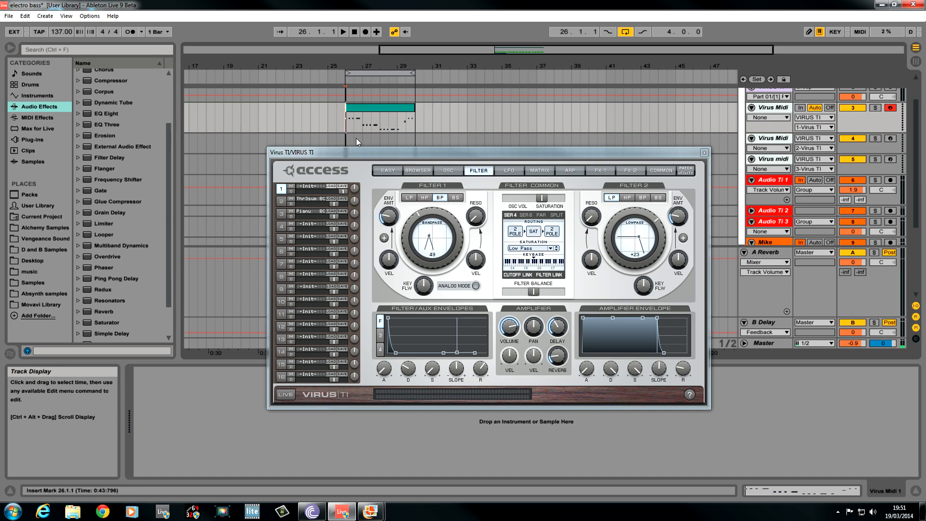
Review the delay and reverb settings and the distortion, filter bank and EQ settings, nudging the synth window slightly upward.
click(625, 170)
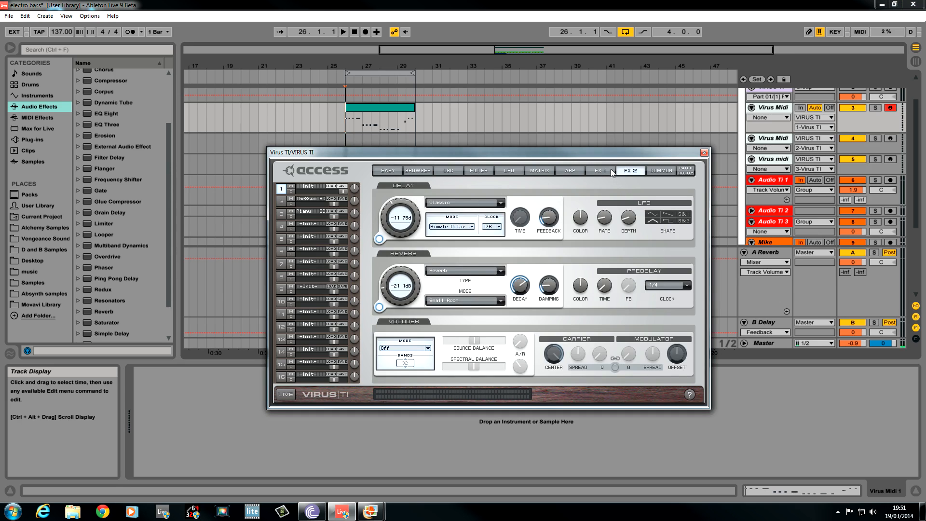
click(609, 170)
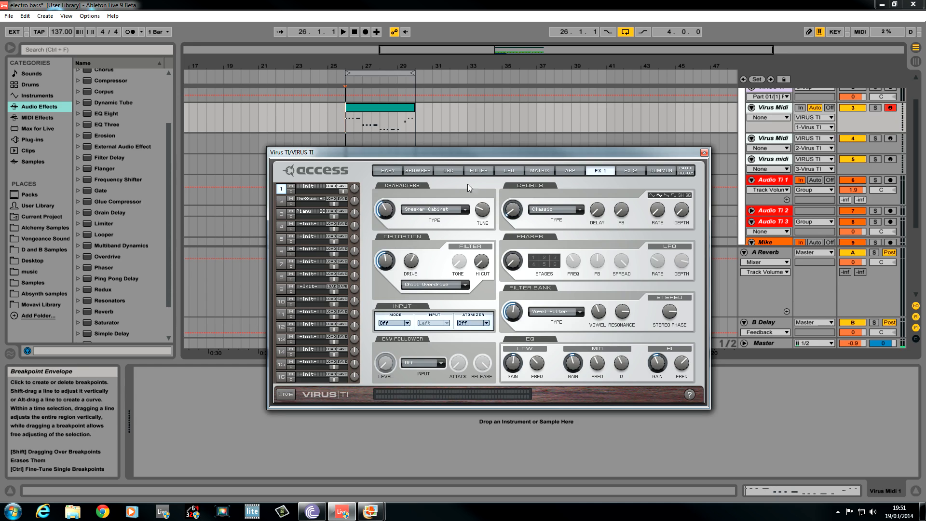
drag(468, 155, 507, 149)
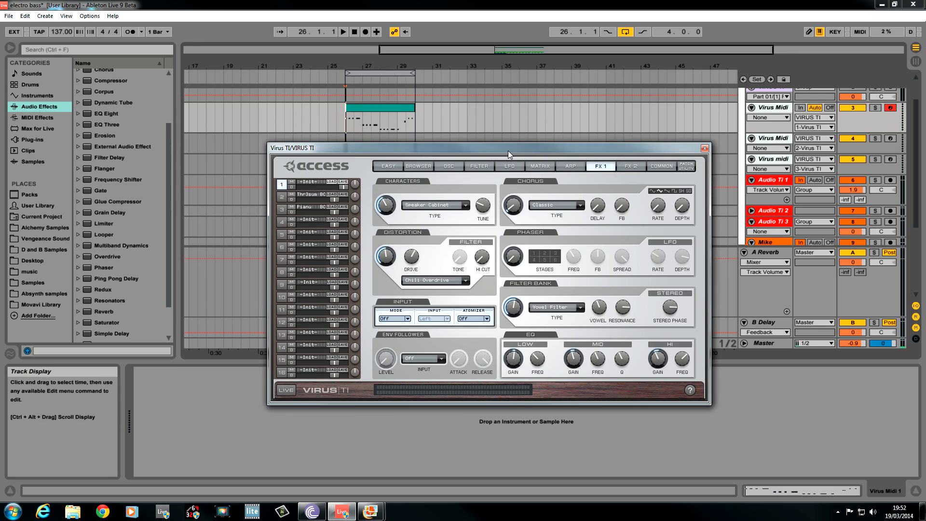